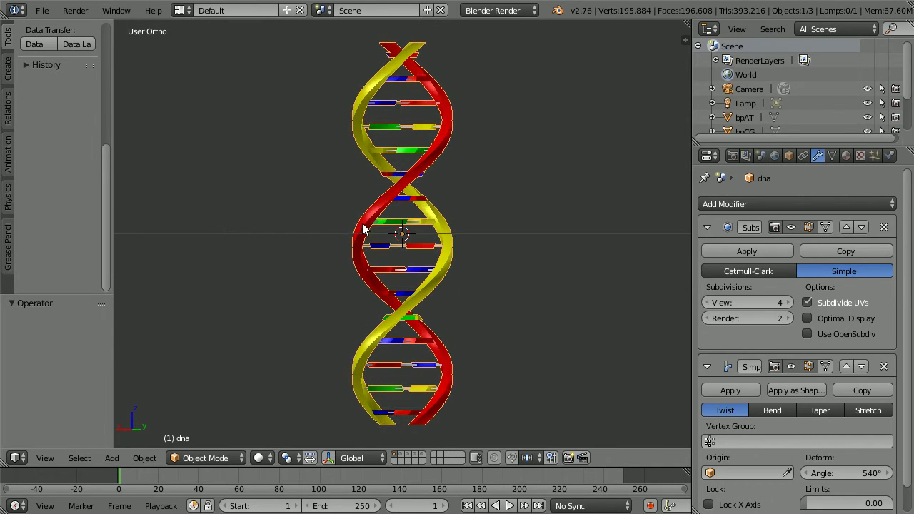
Step: Reload the start-up file, replacing the DNA helix with the default cube scene
click(43, 10)
click(66, 27)
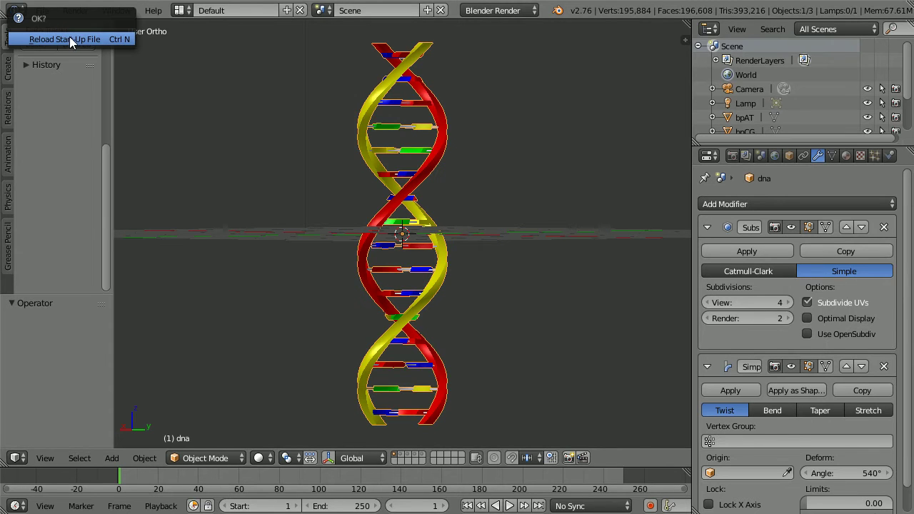
click(132, 40)
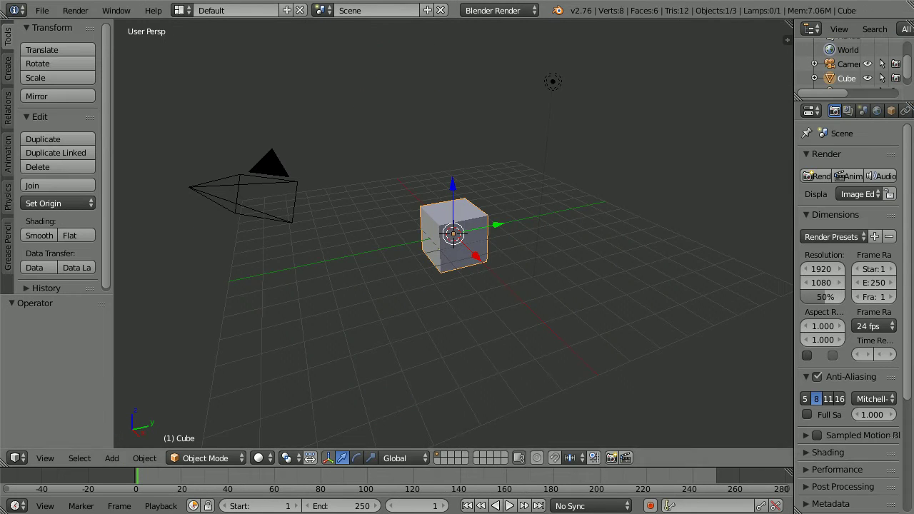
Step: Switch the viewport to an orthographic front view
click(45, 458)
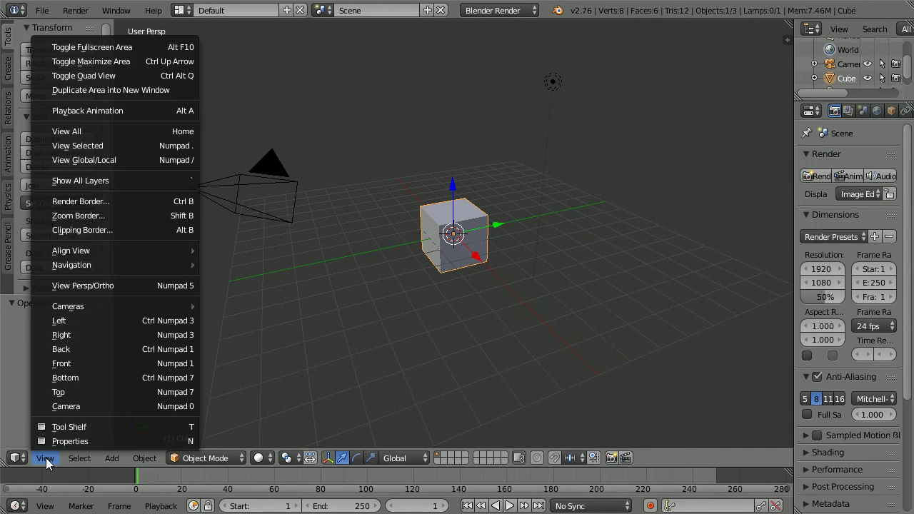
click(133, 285)
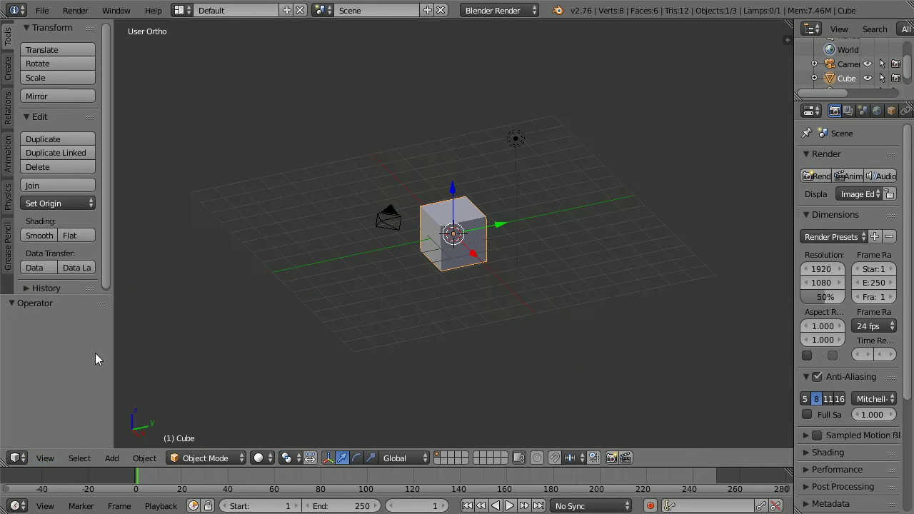
click(45, 459)
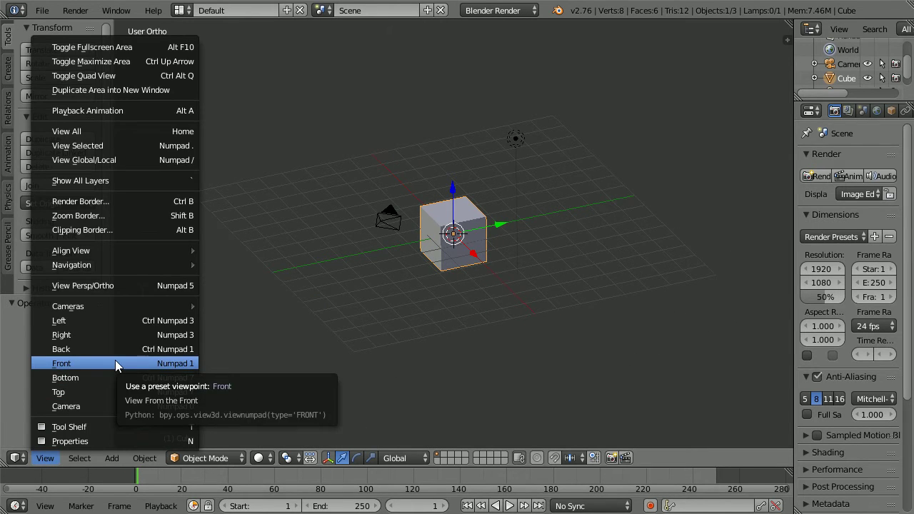
click(114, 363)
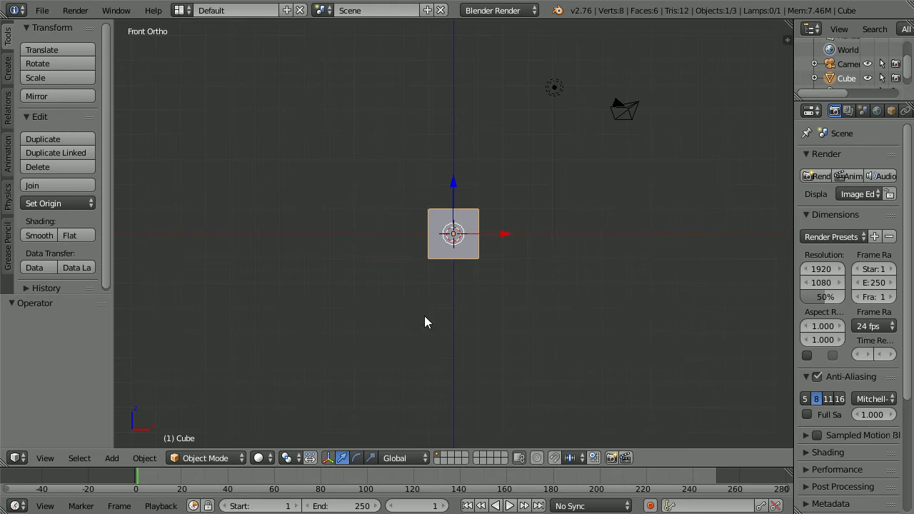
Step: Show the cube's Object properties in a widened panel, ready to edit X scale
click(891, 111)
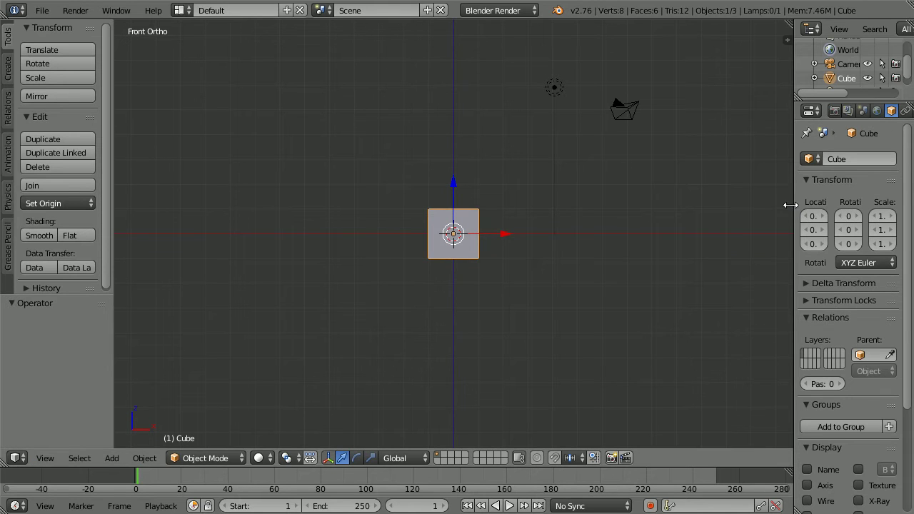
drag(791, 205, 738, 205)
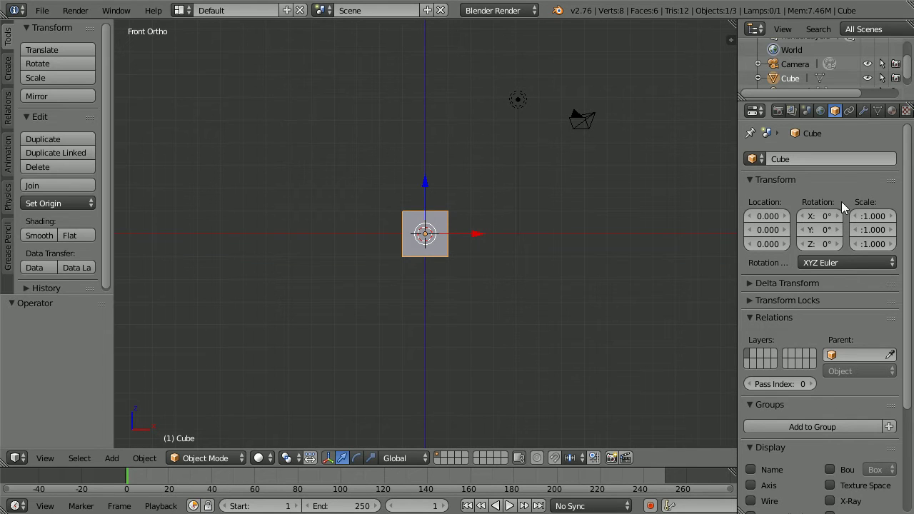
click(874, 216)
Step: Scale the cube to 0.1, 0.1, 0.5 to make a thin upright bar
text(.1)
key(Tab)
key(BackSpace)
text(.1)
key(Tab)
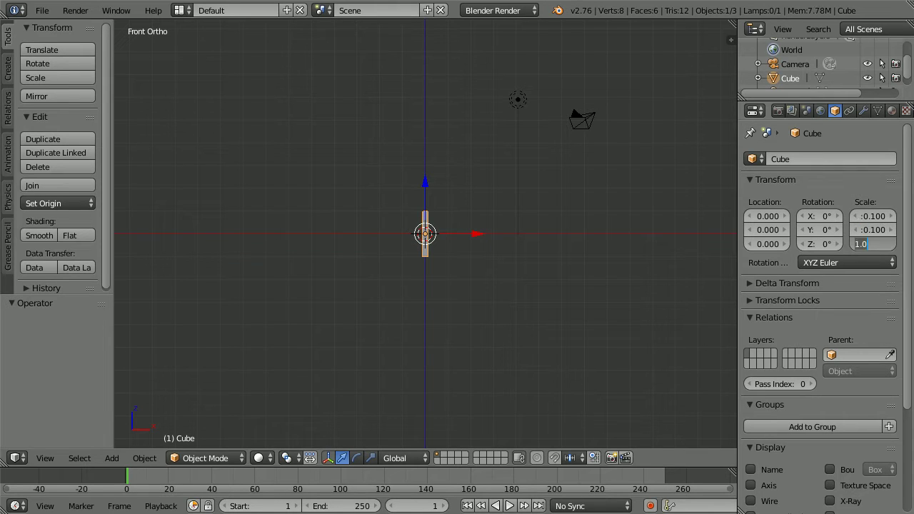
key(BackSpace)
text(.5)
key(Return)
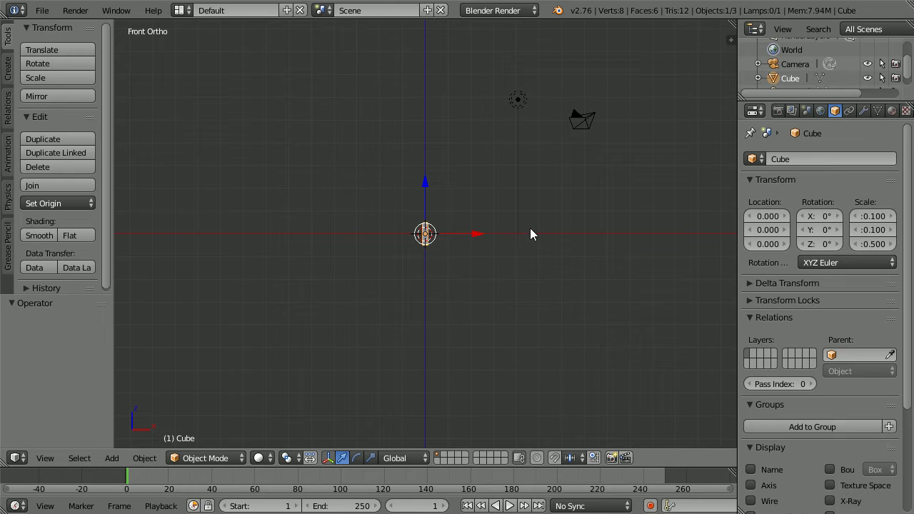
Step: Zoom in on the bar, rename it 'backbone', and duplicate it
key(KP_Decimal)
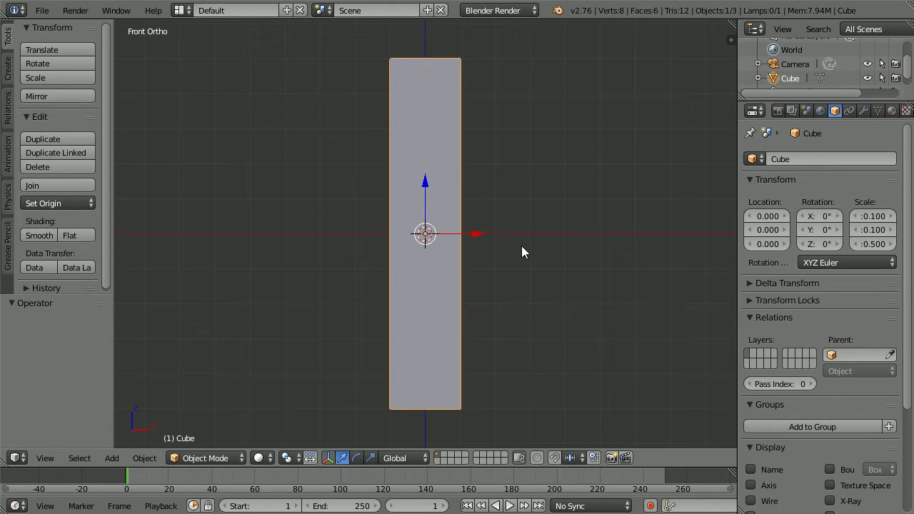
click(783, 159)
text(ba)
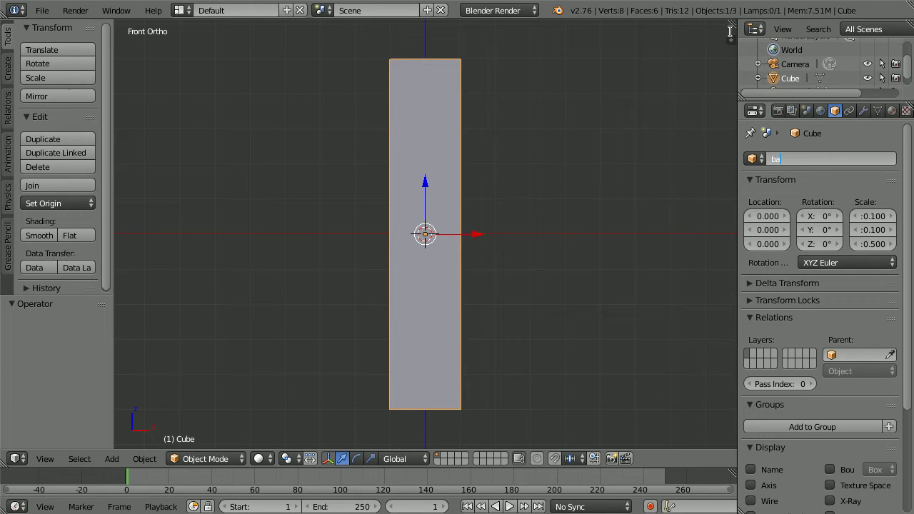
text(ckbone)
key(Return)
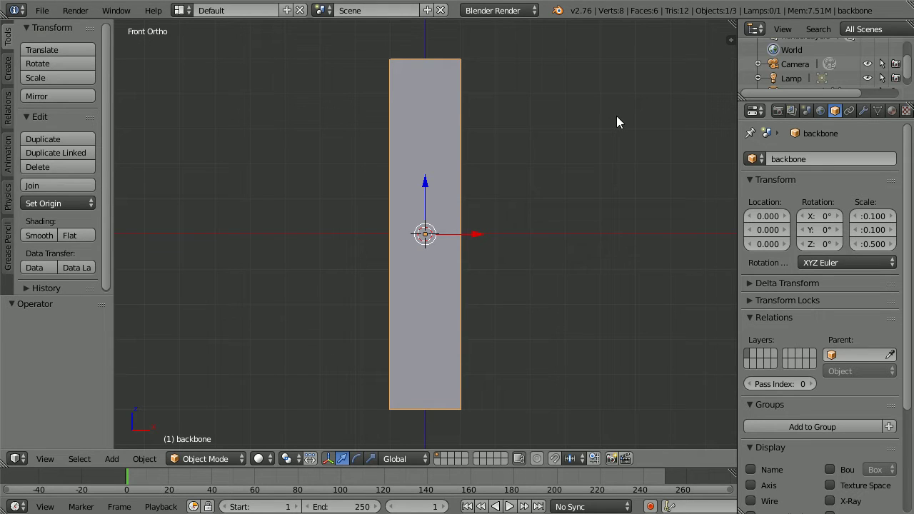
key(shift+d)
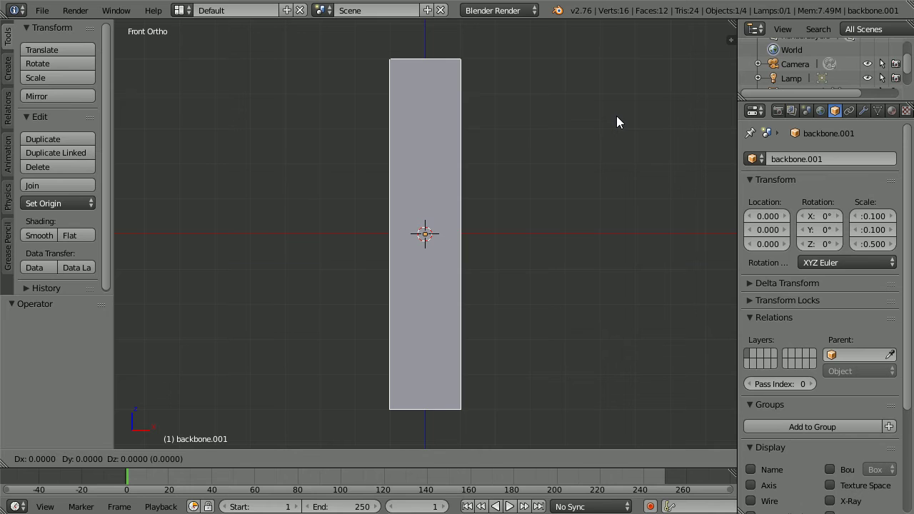
Step: Place the duplicate at X 0.2 and scale its Y and Z to 0.03
right_click(617, 116)
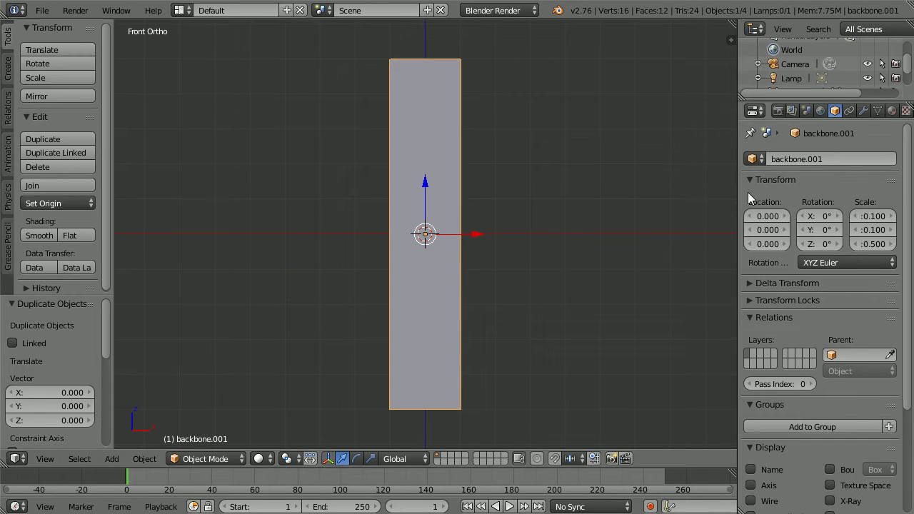
drag(784, 216, 784, 216)
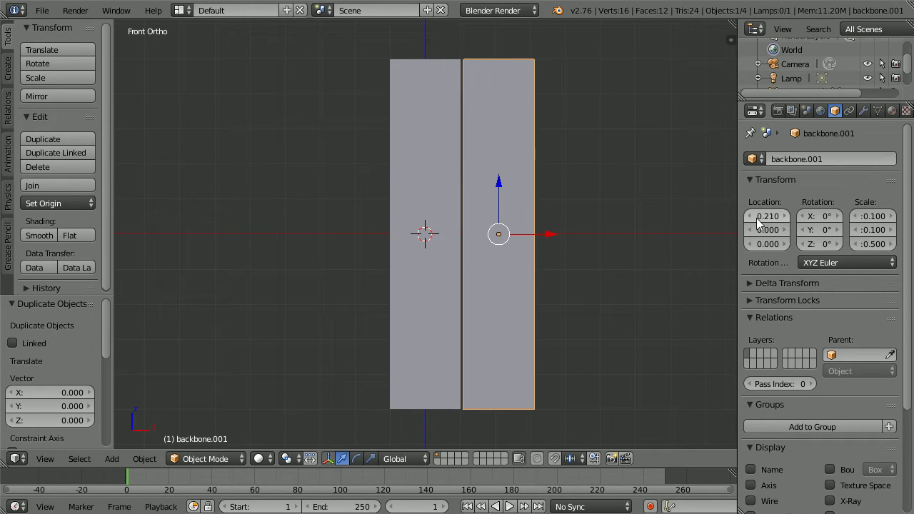
click(750, 217)
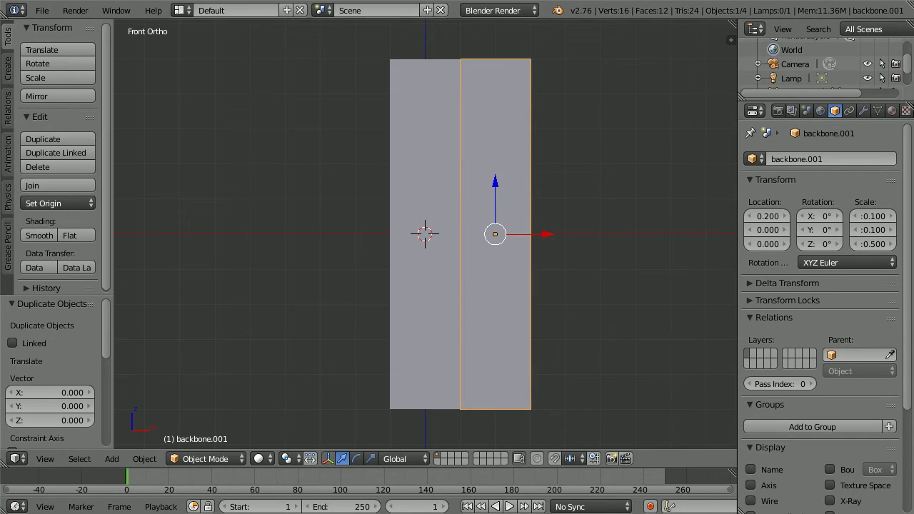
click(871, 229)
key(BackSpace)
text(.03)
click(867, 243)
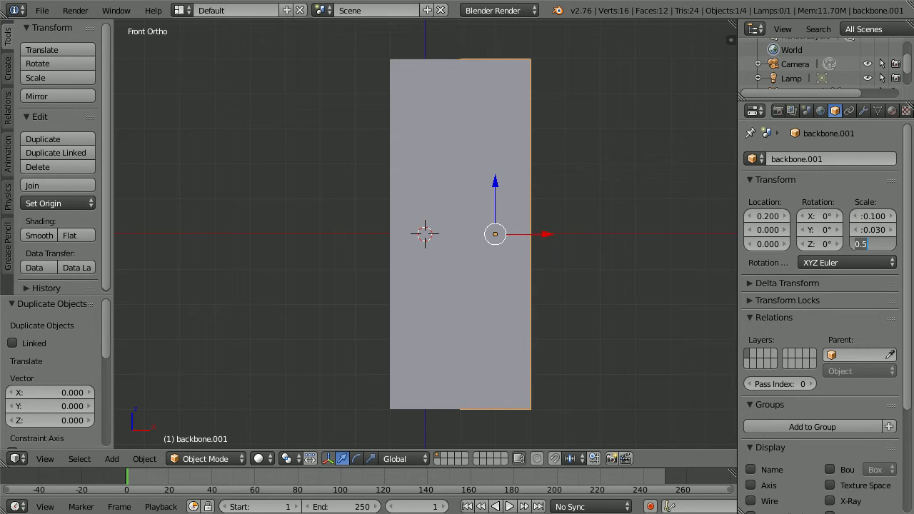
text(.03)
key(Return)
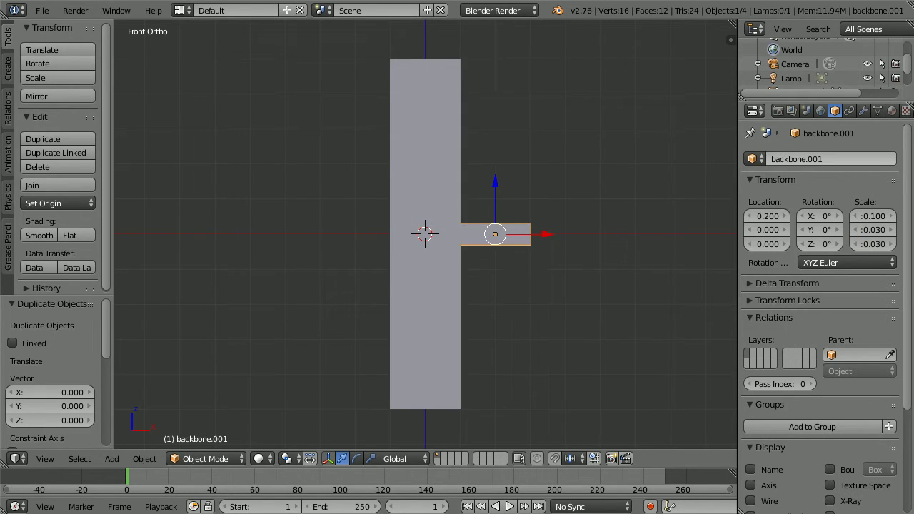
Step: Name the side bar 'bond' and pan the view to the left
click(808, 164)
text(bond)
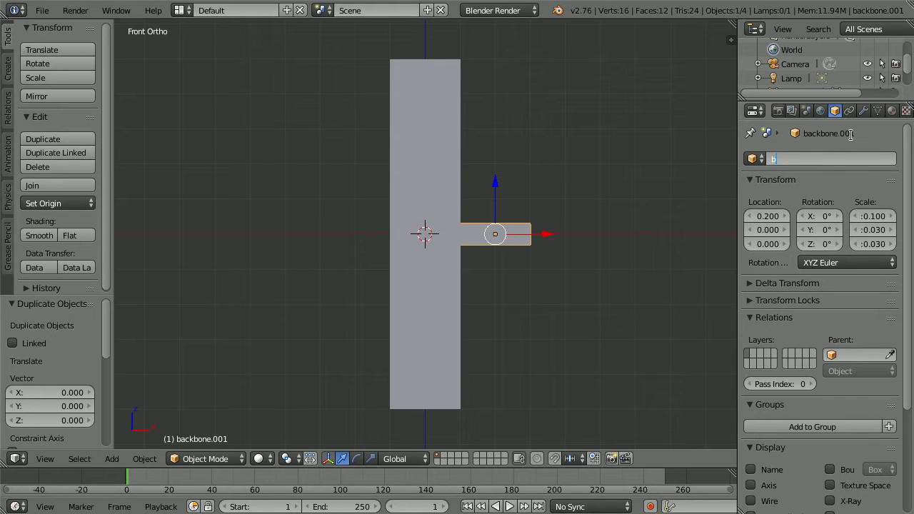
key(Return)
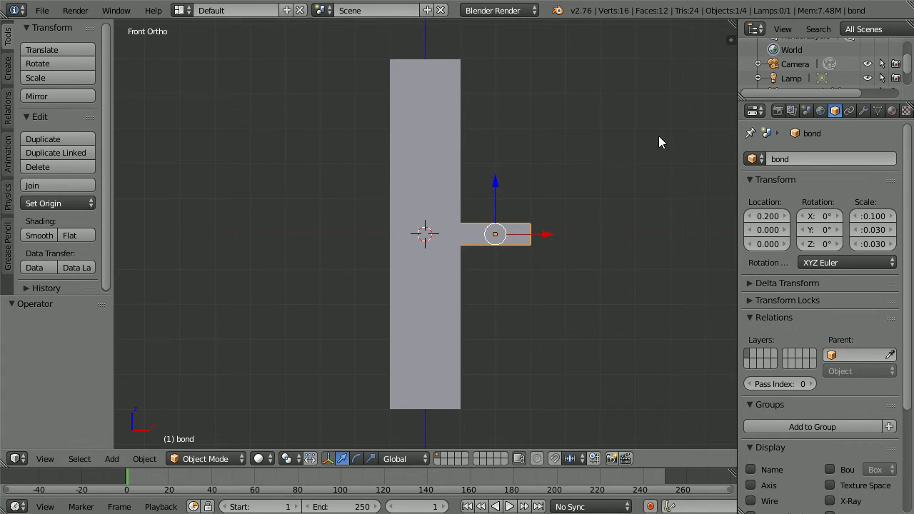
shift+middle_drag(635, 133, 372, 128)
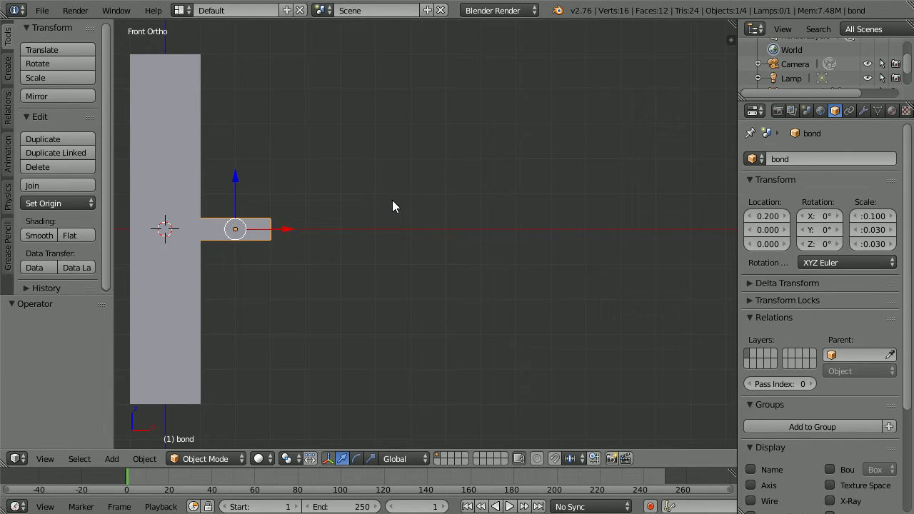
Step: Duplicate the bond bar and place the copy at X 0.5
key(shift+d)
key(Escape)
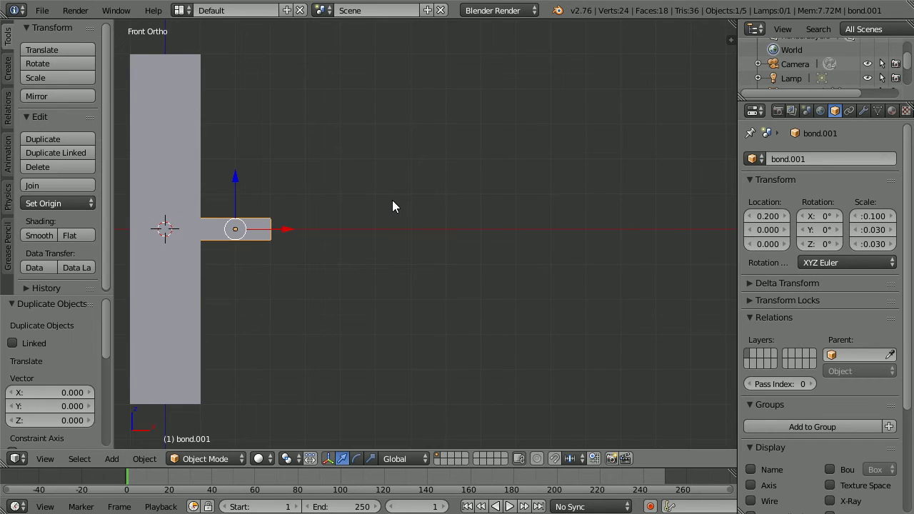
click(764, 216)
text(0.5)
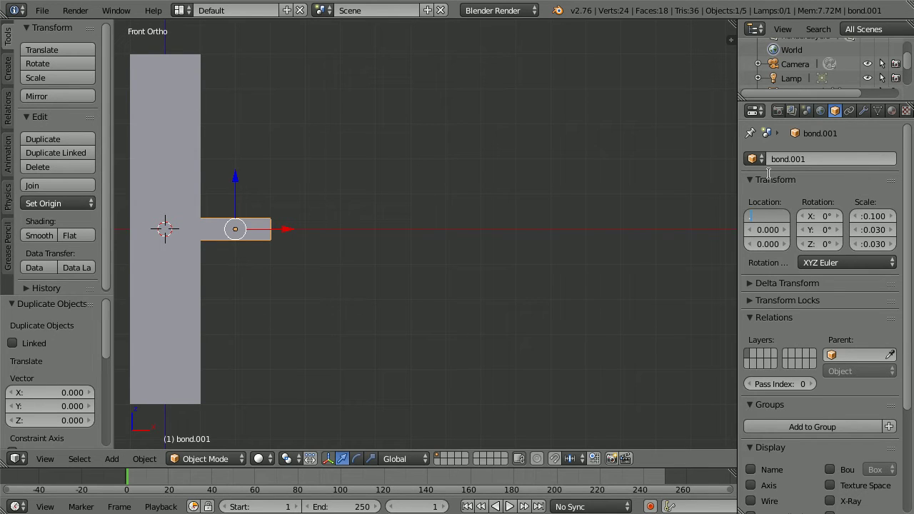
key(Return)
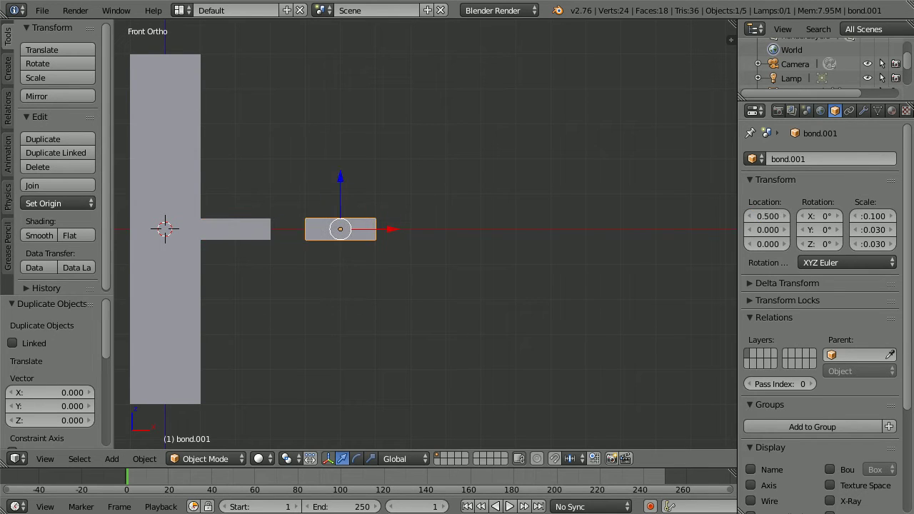
Step: Scale the copy to 0.2, 0.2, 0.1
click(873, 216)
key(BackSpace)
text(2)
key(Tab)
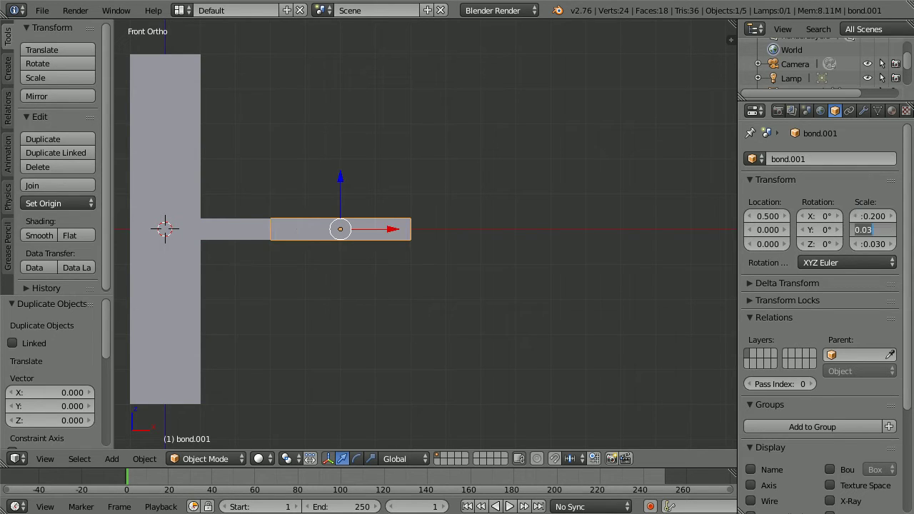
text(.2)
key(Tab)
text(.1)
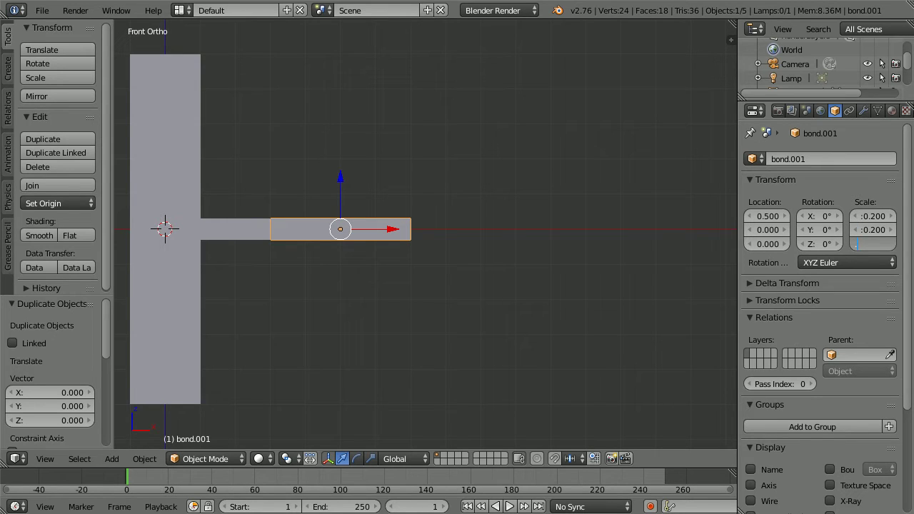
key(Return)
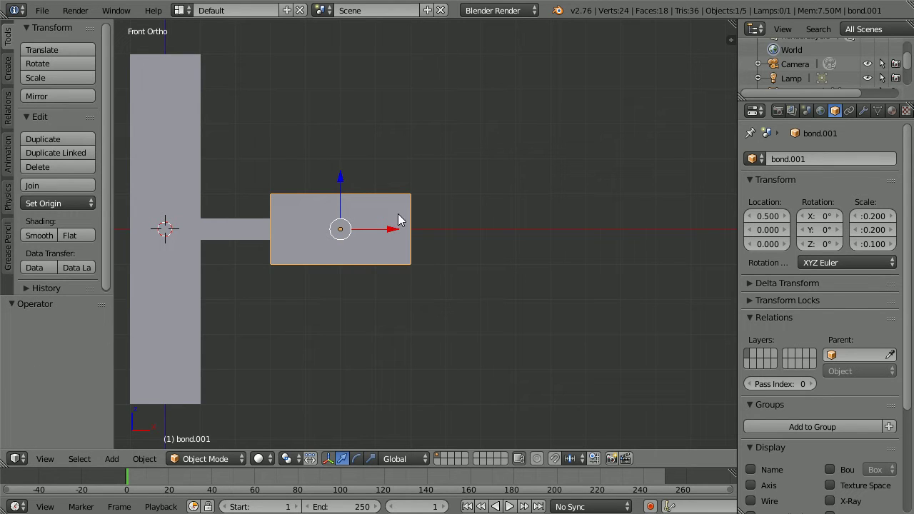
Step: Name the new block 'baseSmall'
click(792, 157)
text(base)
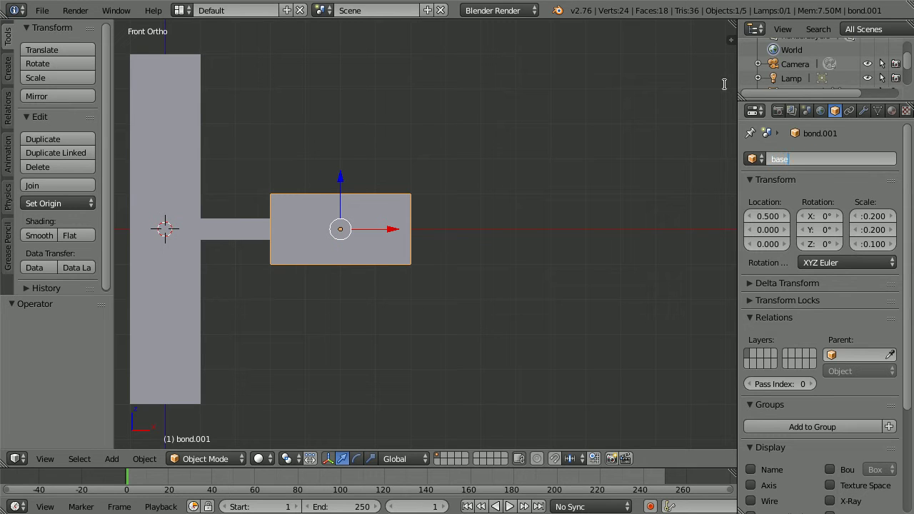
text(Small)
key(Return)
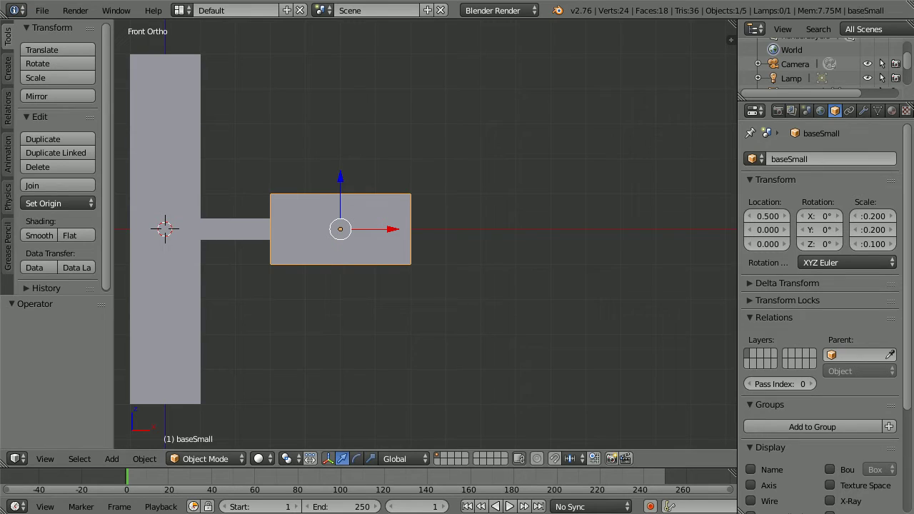
right_click(237, 228)
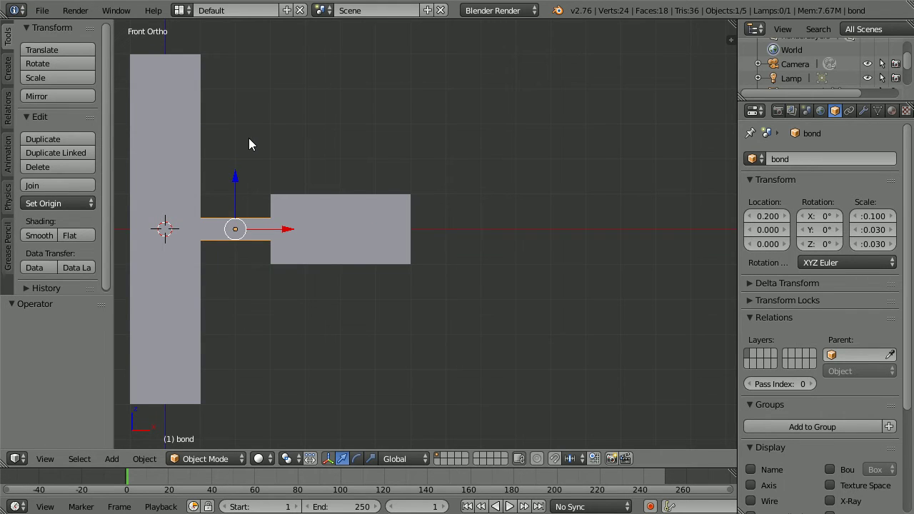
Step: Duplicate the bond bar, placing the copy at X 0.9 with X scale 0.2
key(shift+d)
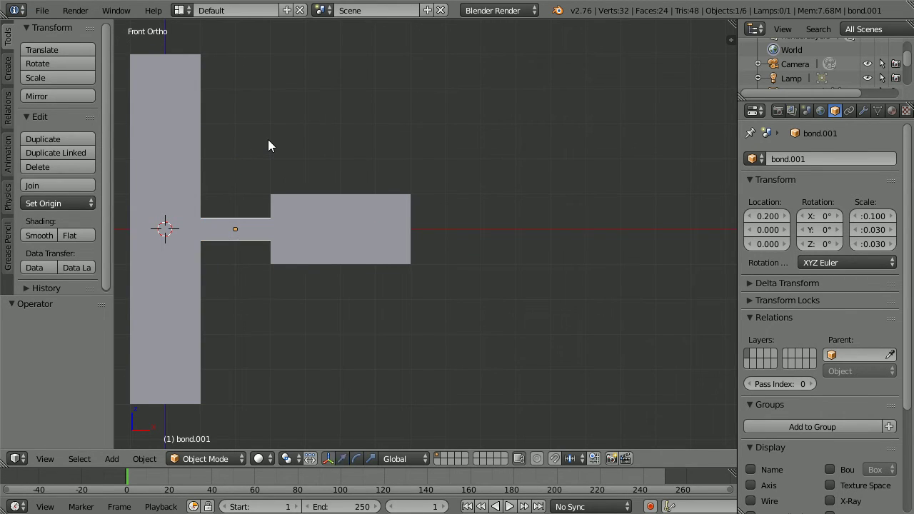
right_click(268, 141)
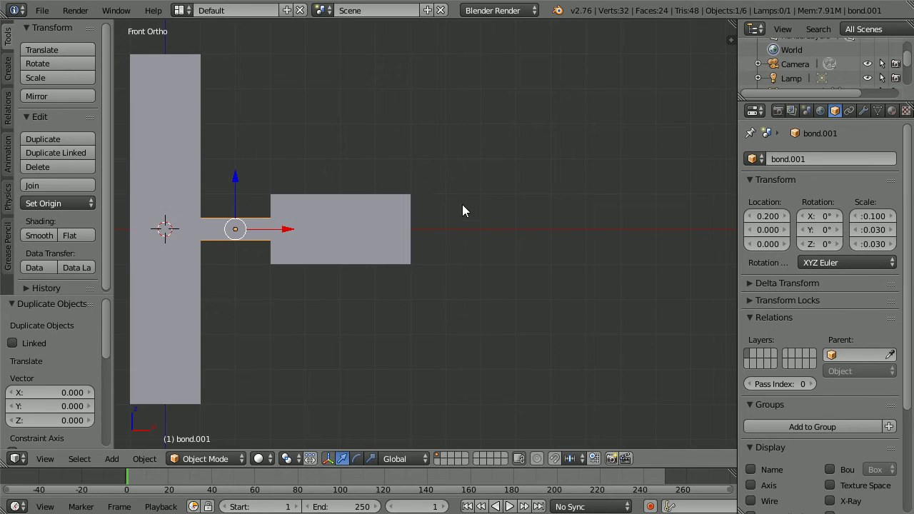
double_click(769, 215)
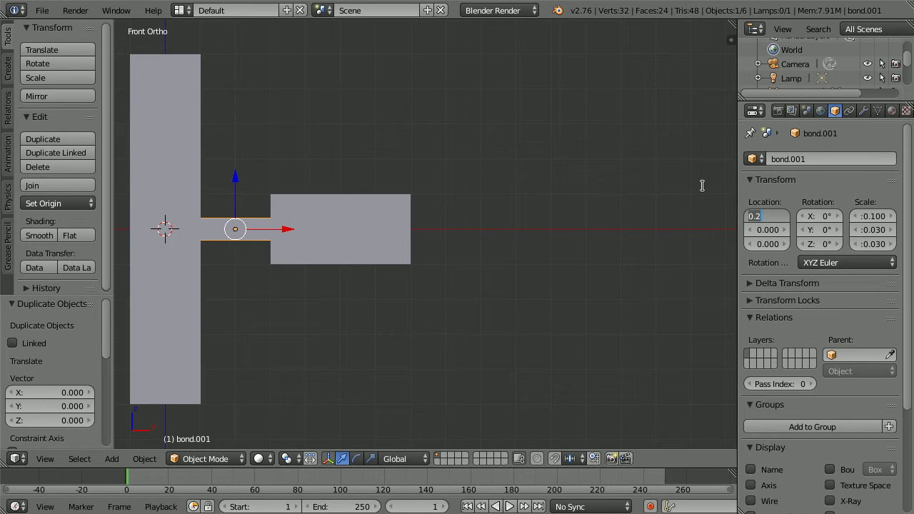
key(BackSpace)
text(0.9)
key(Return)
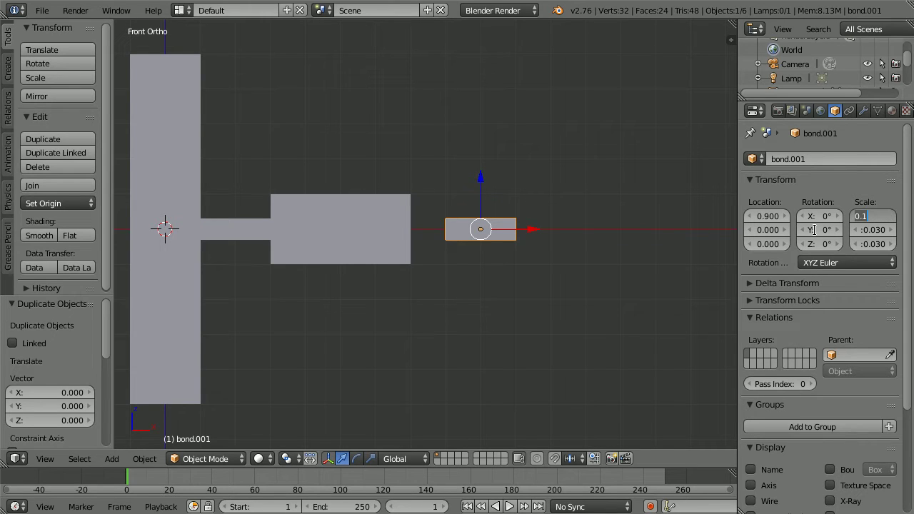
text(0.2)
key(Return)
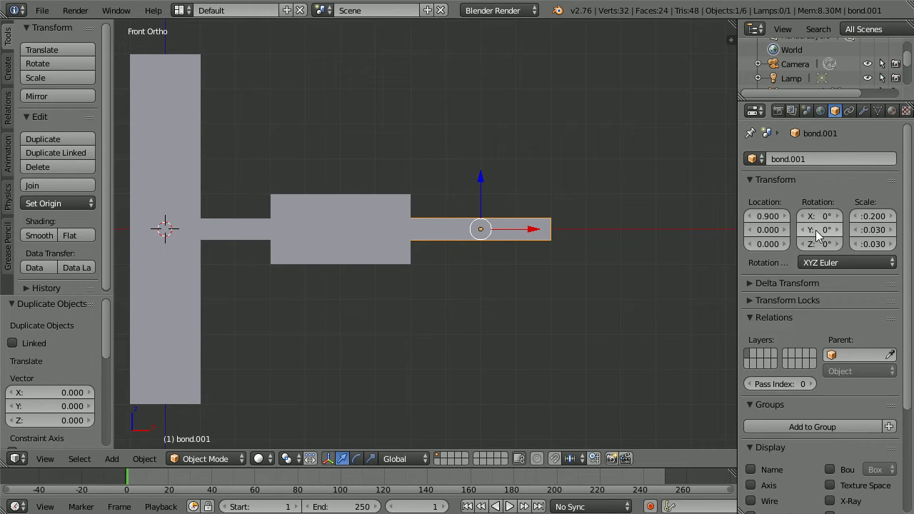
Step: Rename the new bar to 'Hbond'
click(813, 160)
key(BackSpace)
key(BackSpace)
key(BackSpace)
key(BackSpace)
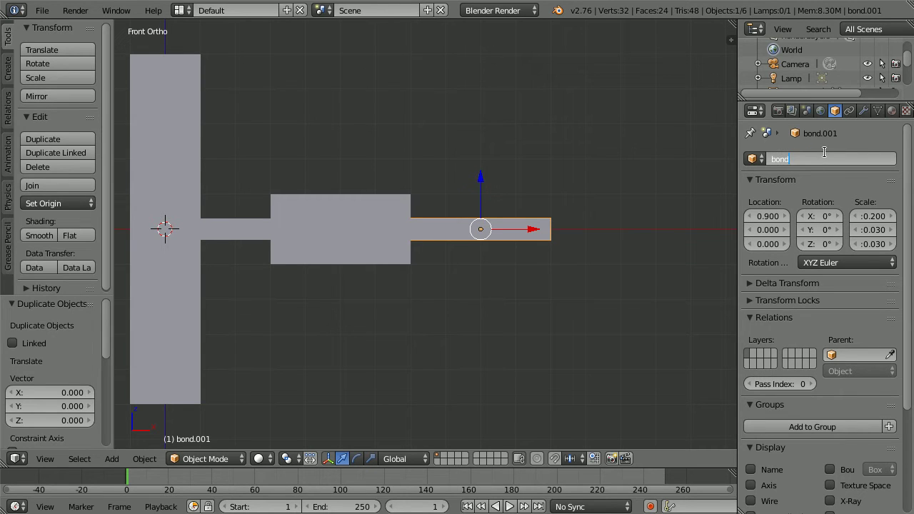
text(H)
key(Return)
right_click(326, 233)
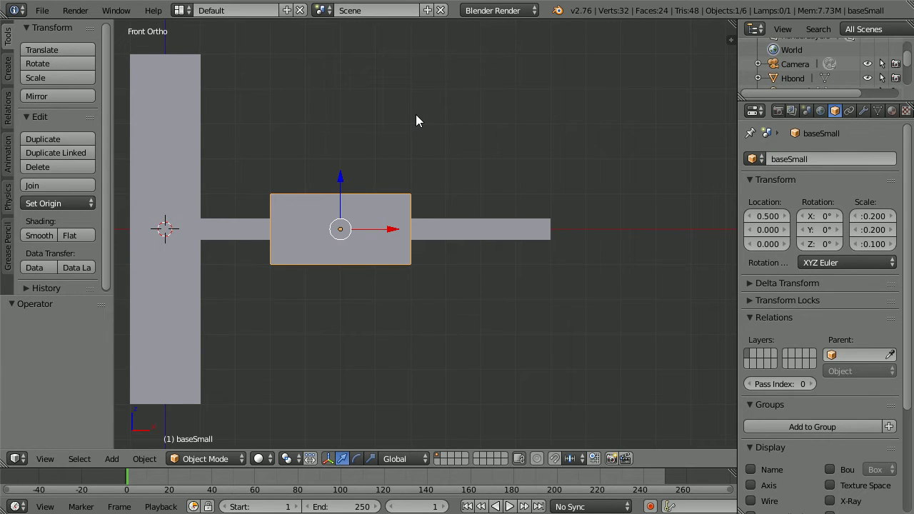
Step: Duplicate baseSmall, placing the copy at X 1.4 with X scale 0.3
key(shift+d)
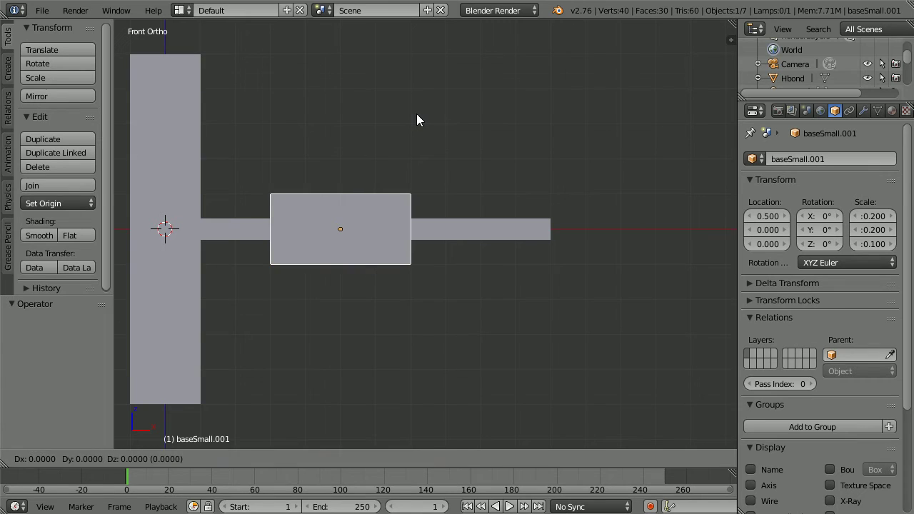
right_click(418, 120)
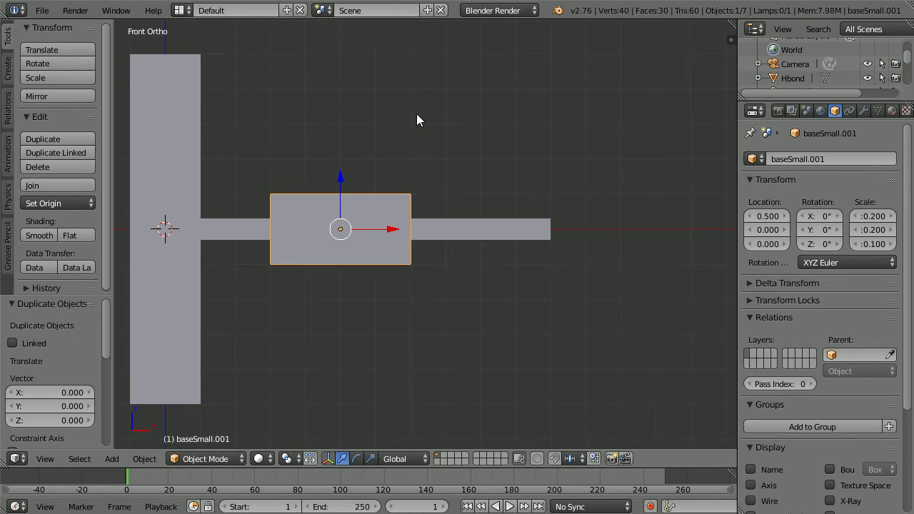
click(761, 212)
text(1.4)
key(Return)
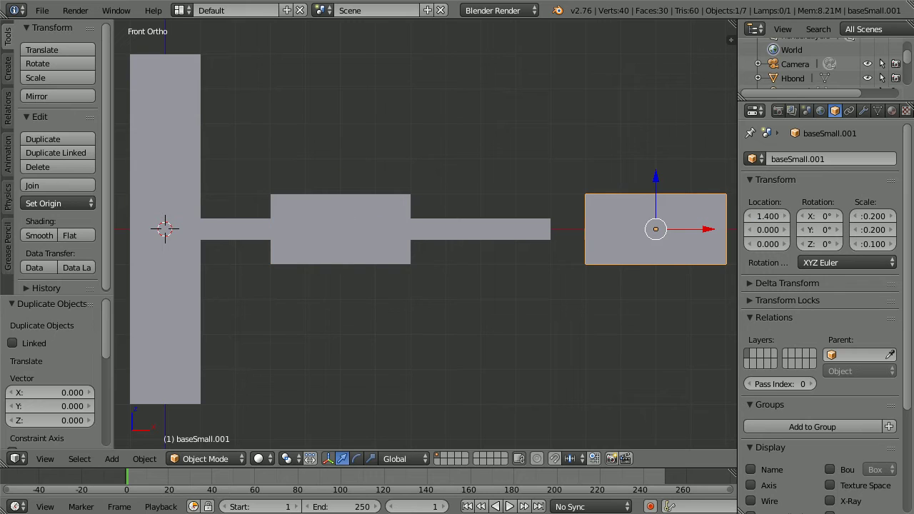
click(872, 216)
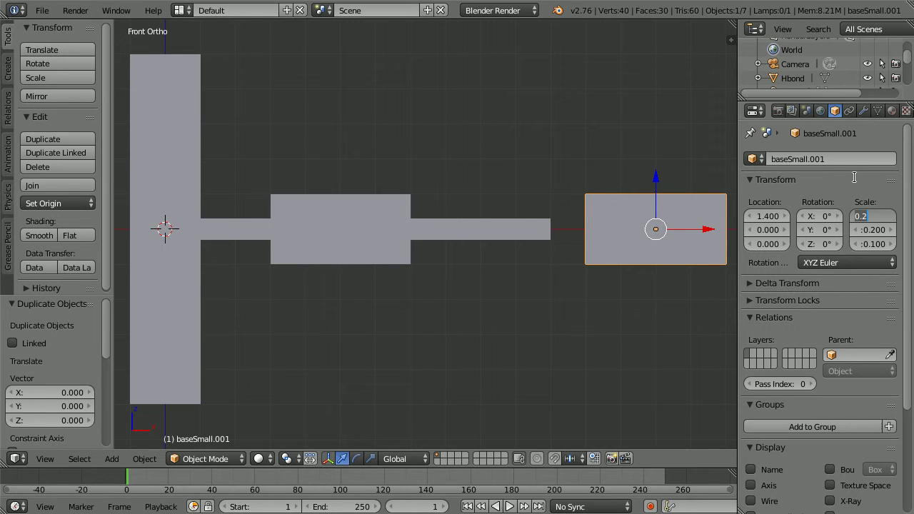
key(BackSpace)
text(.3)
key(Return)
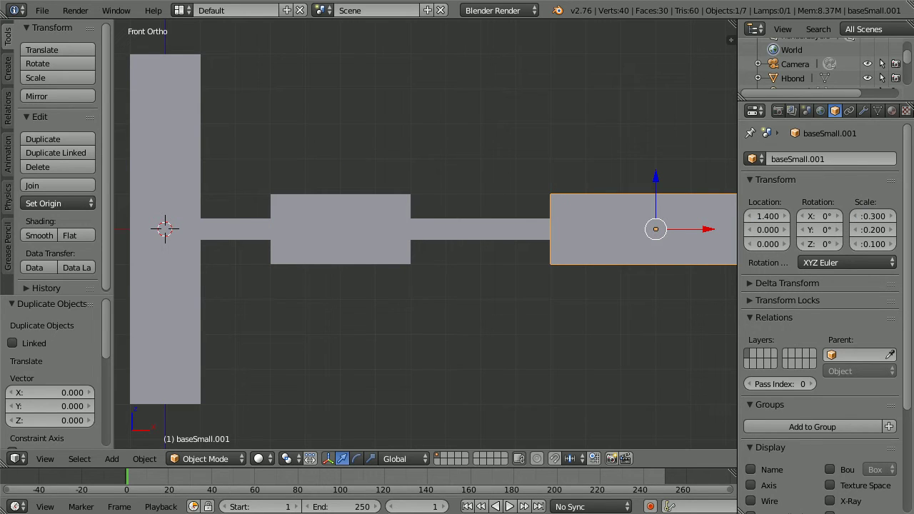
Step: Rename the copy 'baseLarge', then zoom out and centre the part
click(830, 158)
key(BackSpace)
key(BackSpace)
key(BackSpace)
key(BackSpace)
key(BackSpace)
key(BackSpace)
key(BackSpace)
key(BackSpace)
key(BackSpace)
text(Large)
key(Return)
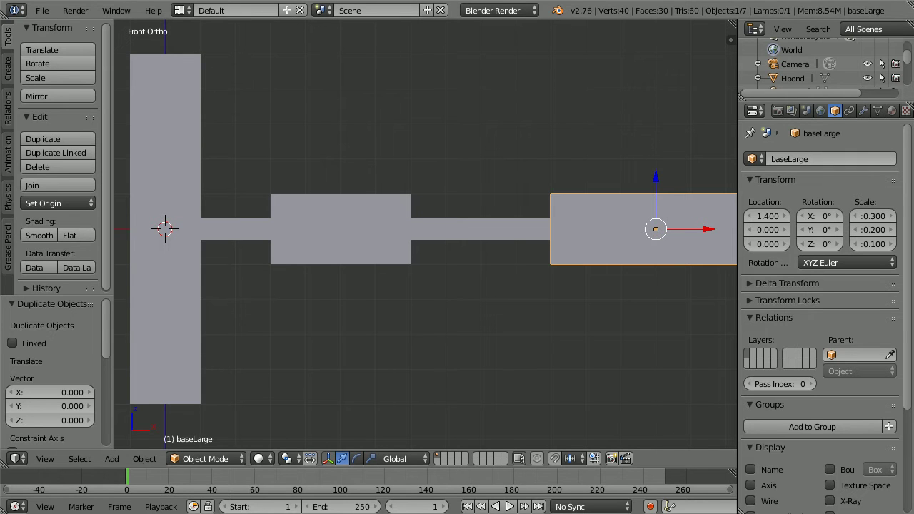
scroll(427, 102, down, 2)
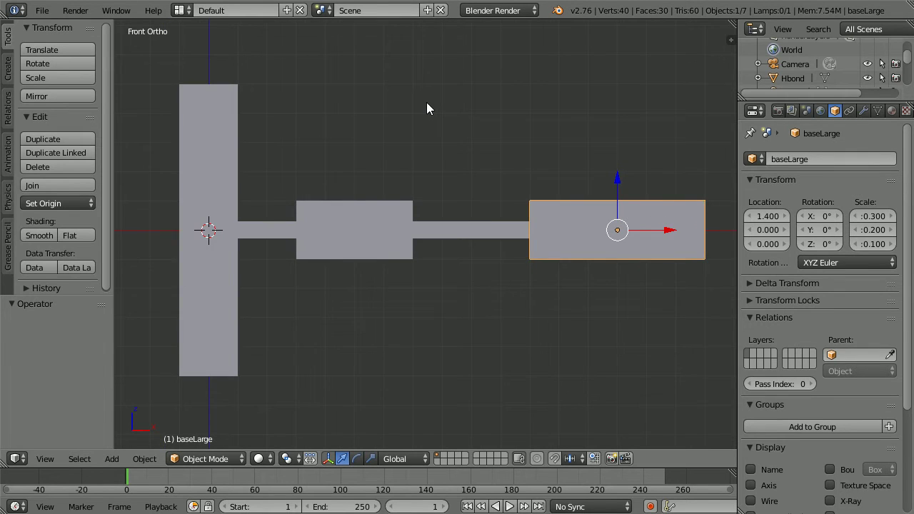
shift+middle_drag(485, 187, 403, 187)
Step: Duplicate the bond bar and place the copy at X 1.8
right_click(216, 233)
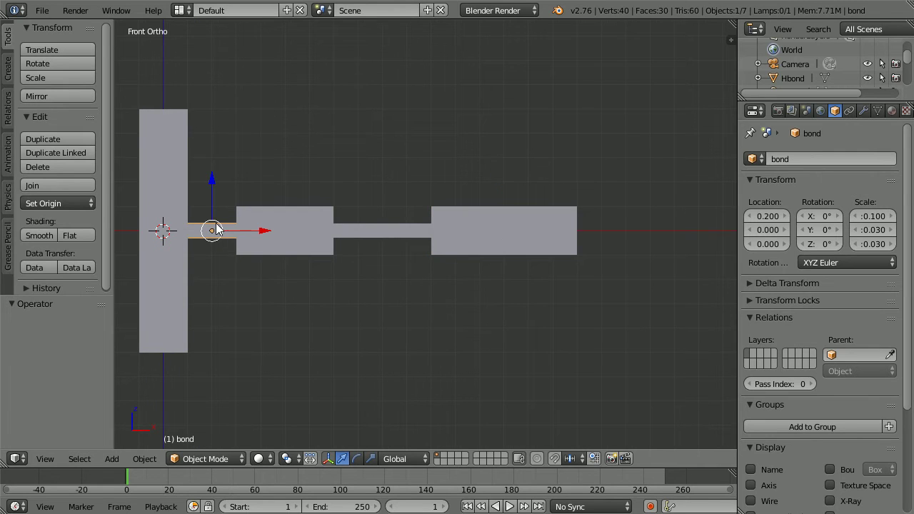
key(shift+d)
right_click(258, 147)
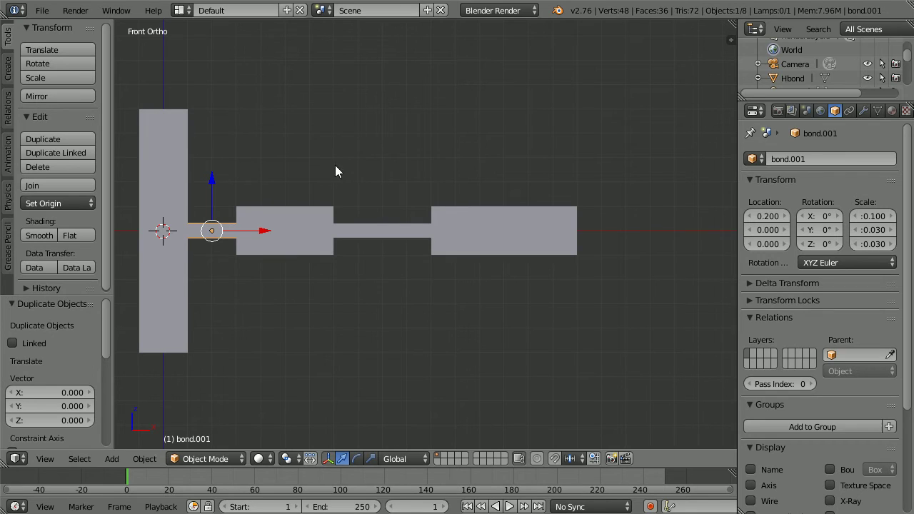
click(766, 216)
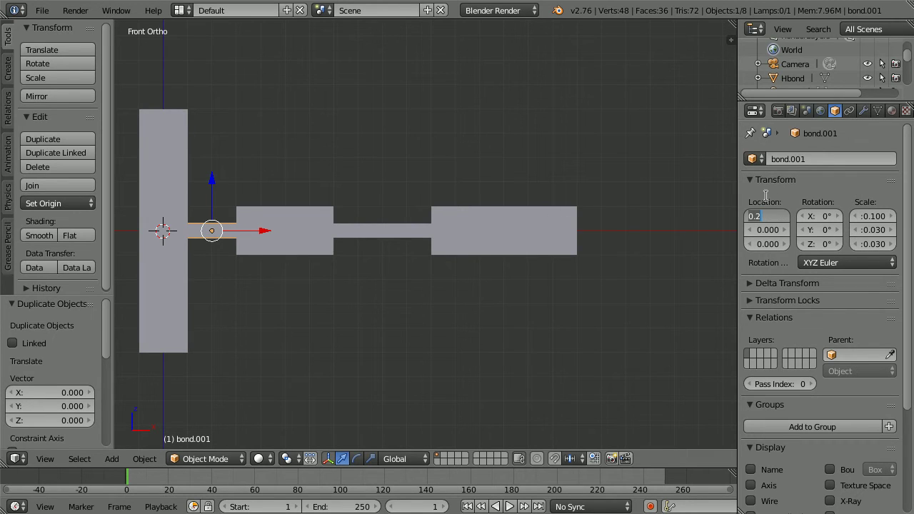
text(1.8)
key(Return)
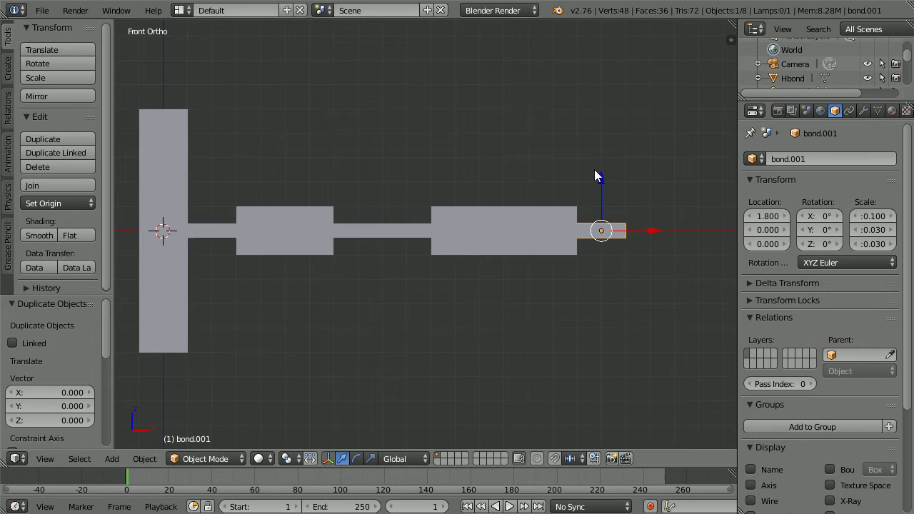
Step: Duplicate the backbone and place the copy at X 2.0
right_click(161, 162)
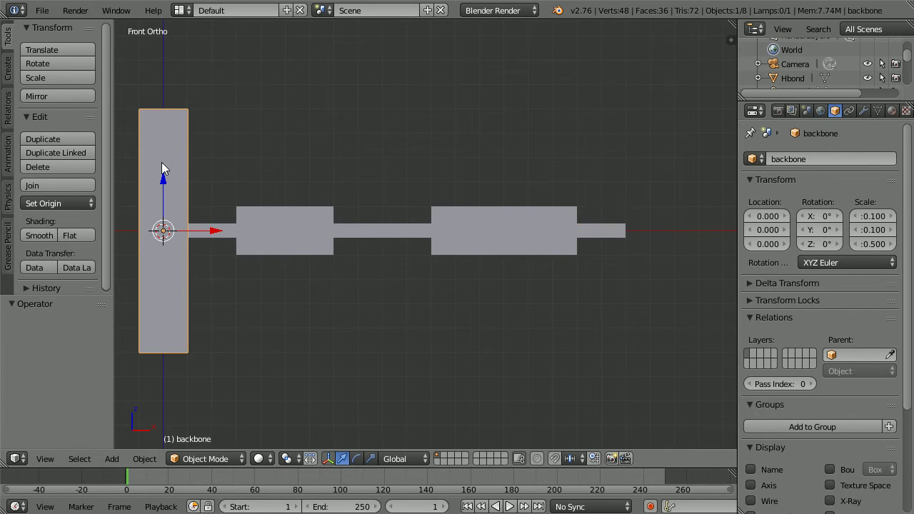
key(shift+d)
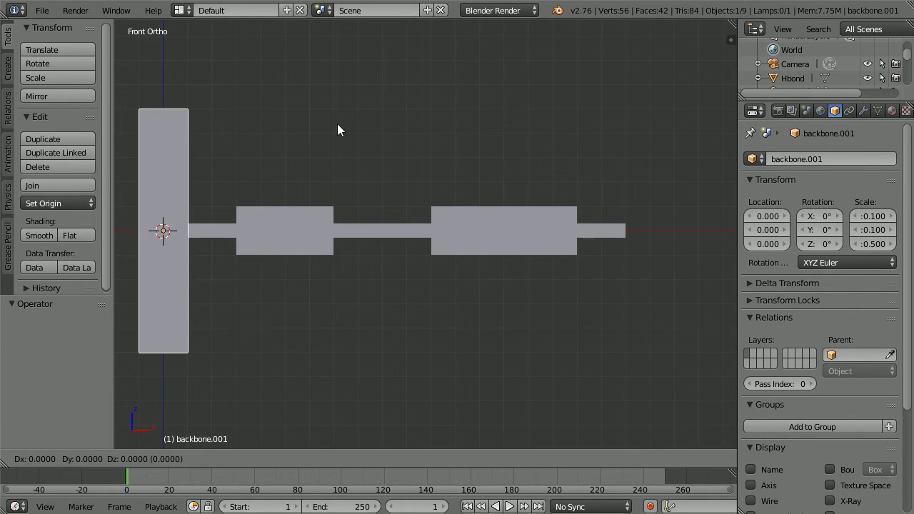
key(Escape)
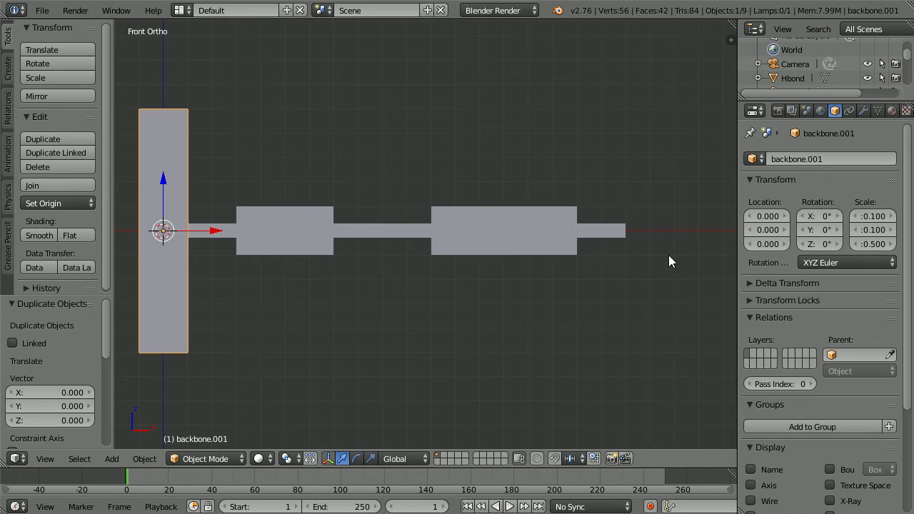
click(766, 216)
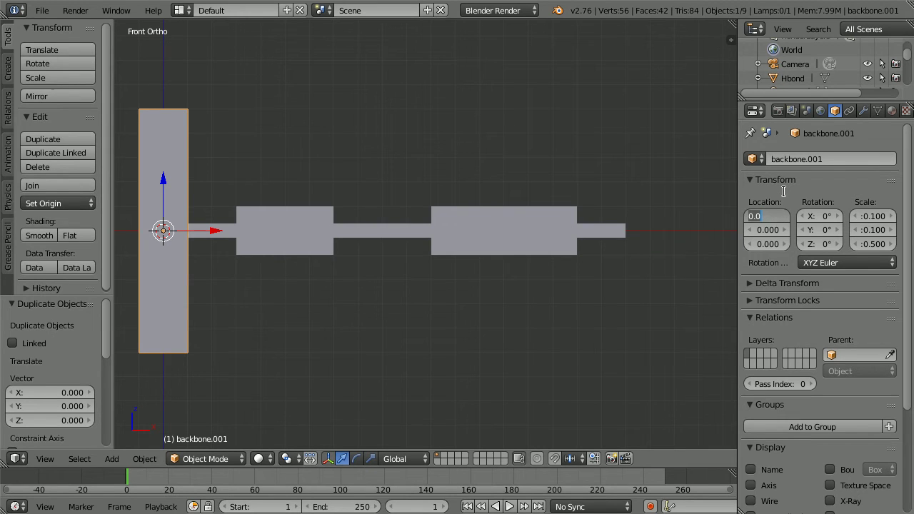
text(2)
key(Return)
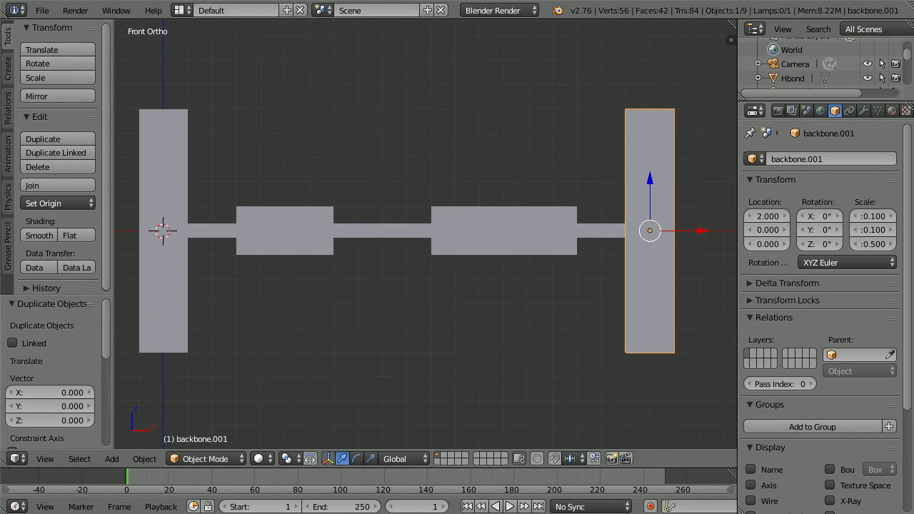
click(47, 458)
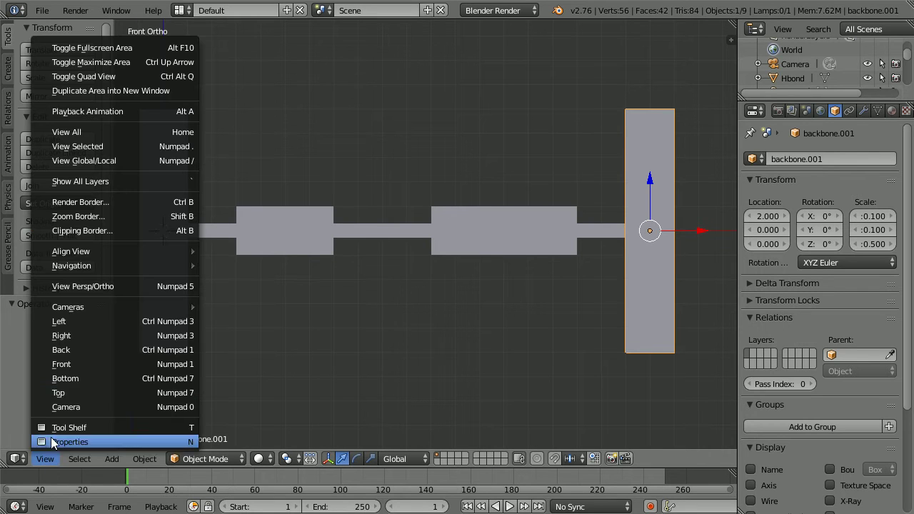
Step: In top view, move the Hbond bar to Y 0.08
click(106, 392)
right_click(379, 237)
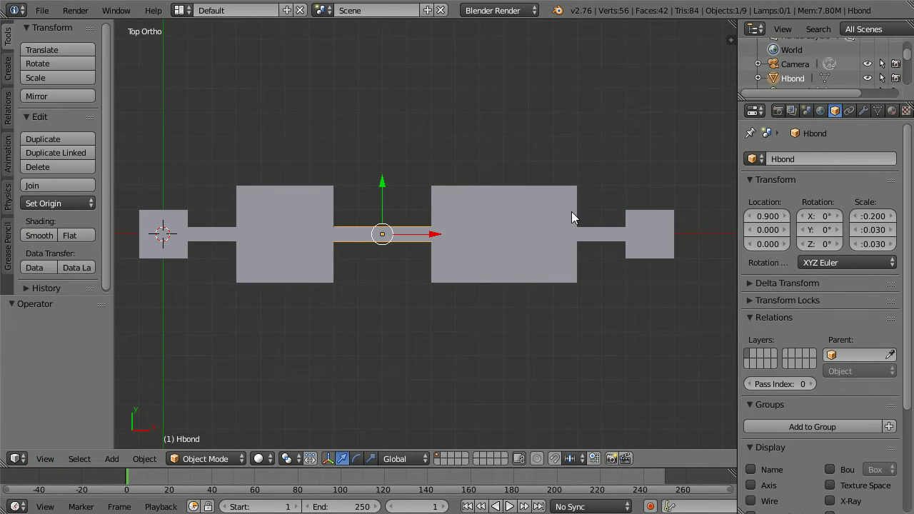
click(774, 237)
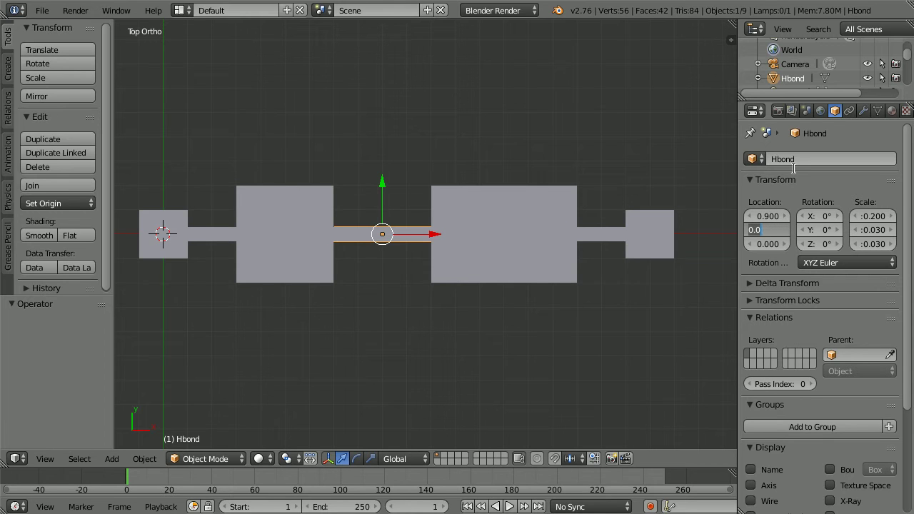
text(0.08)
key(Return)
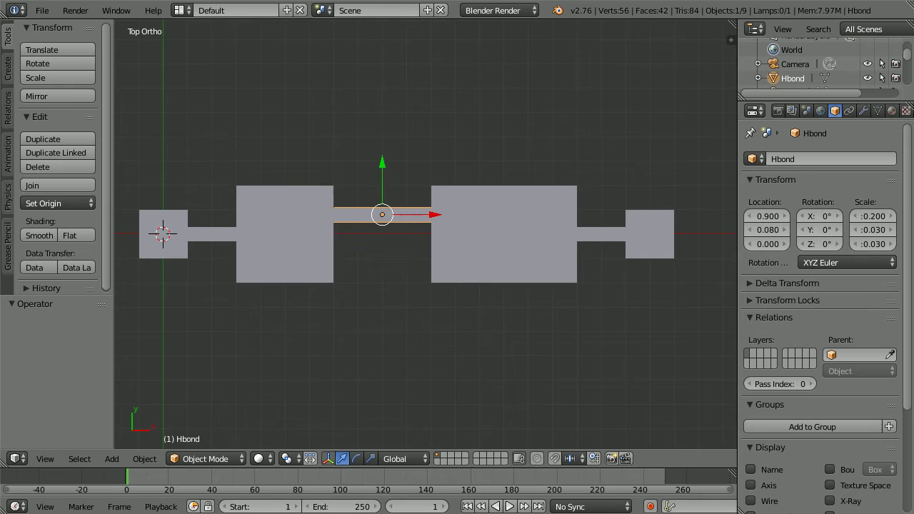
Step: Duplicate Hbond to Y -0.08 and orbit to view the part in 3D
key(shift+d)
right_click(455, 133)
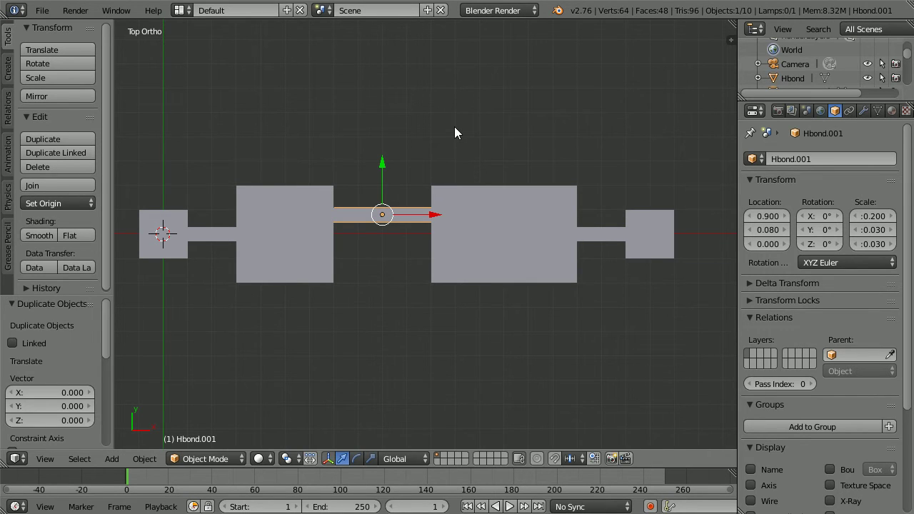
click(757, 230)
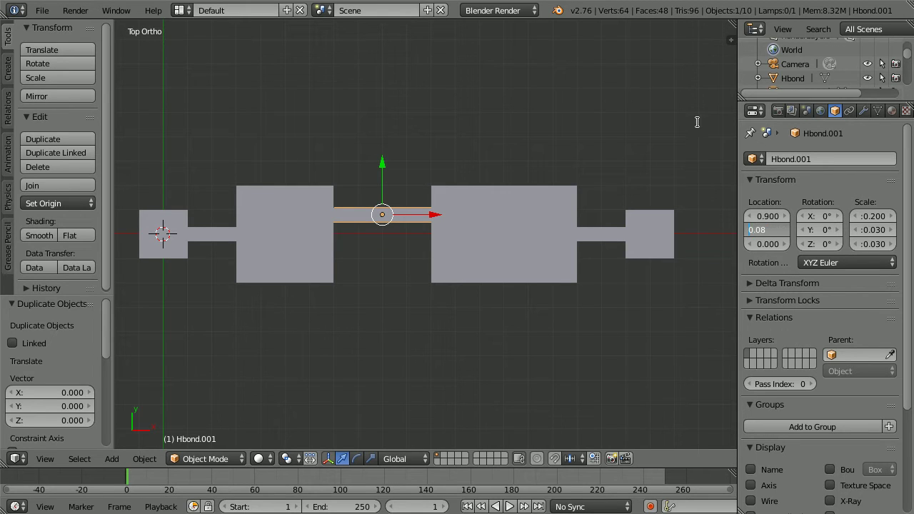
key(Home)
text(-)
key(Return)
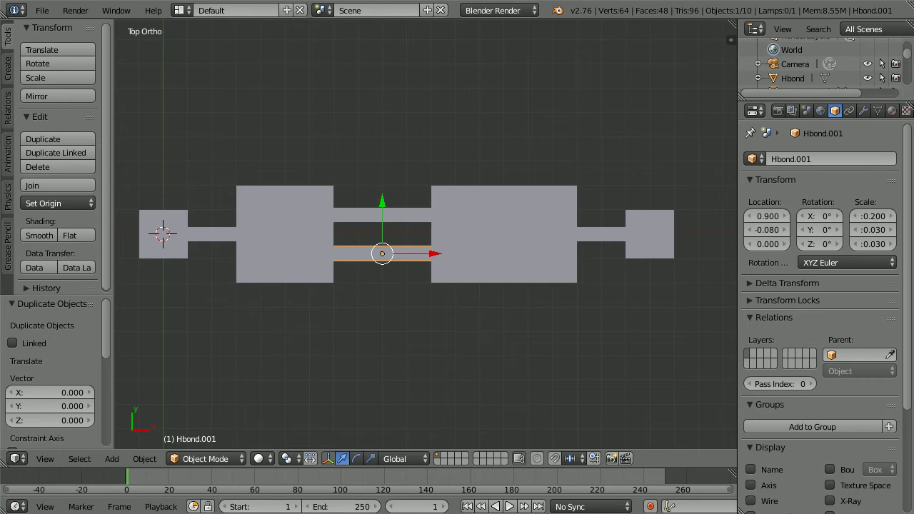
middle_drag(518, 338, 571, 204)
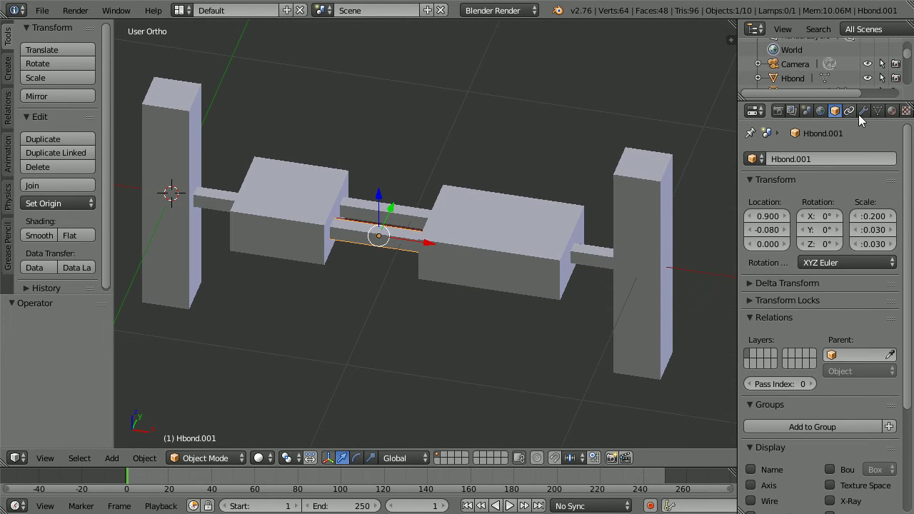
click(892, 110)
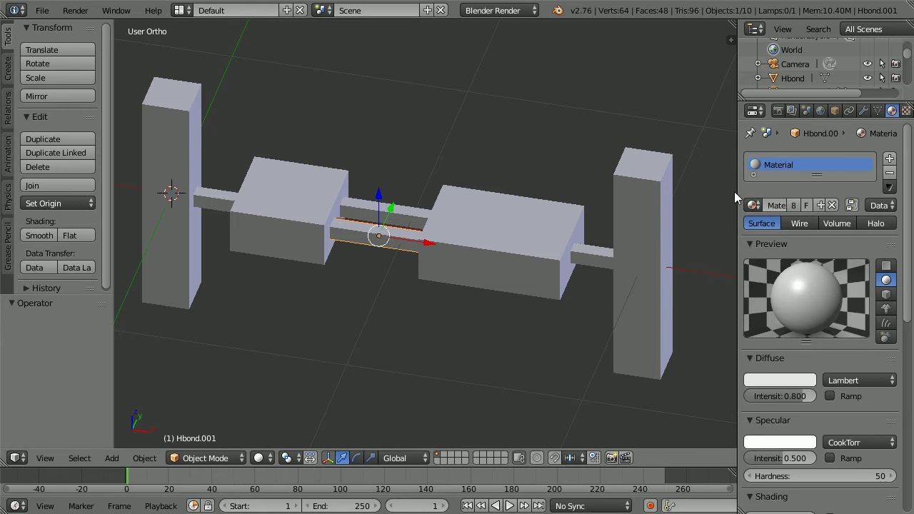
Step: Widen the Properties panel and select both base blocks and both hydrogen-bond rods
drag(738, 191, 691, 191)
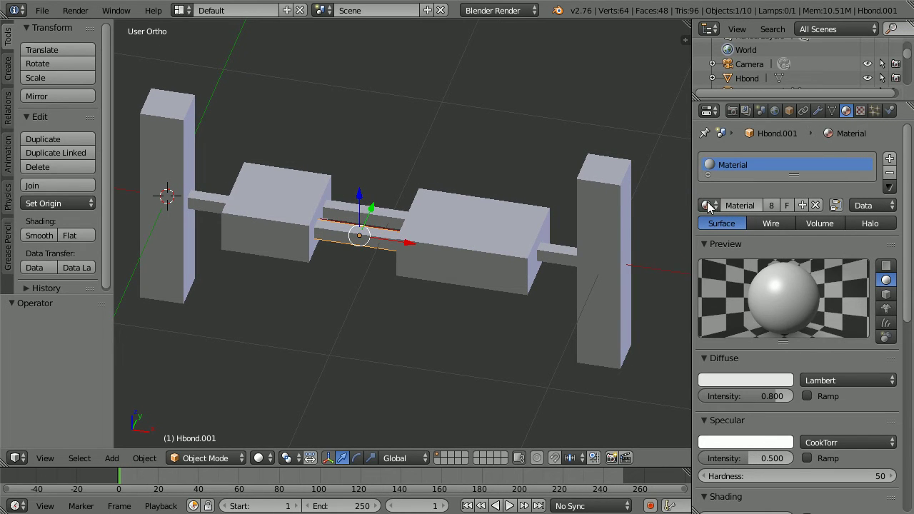
click(708, 206)
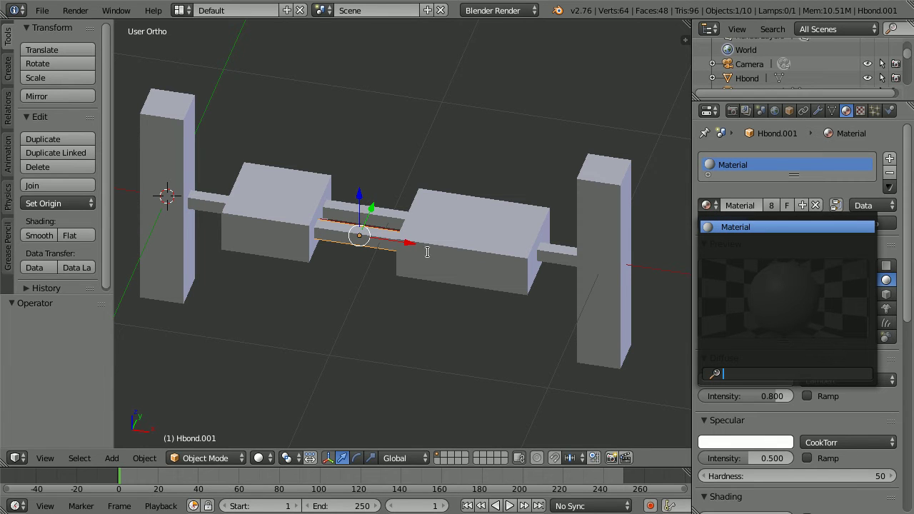
right_click(445, 254)
right_click(340, 213)
right_click(304, 187)
right_click(367, 232)
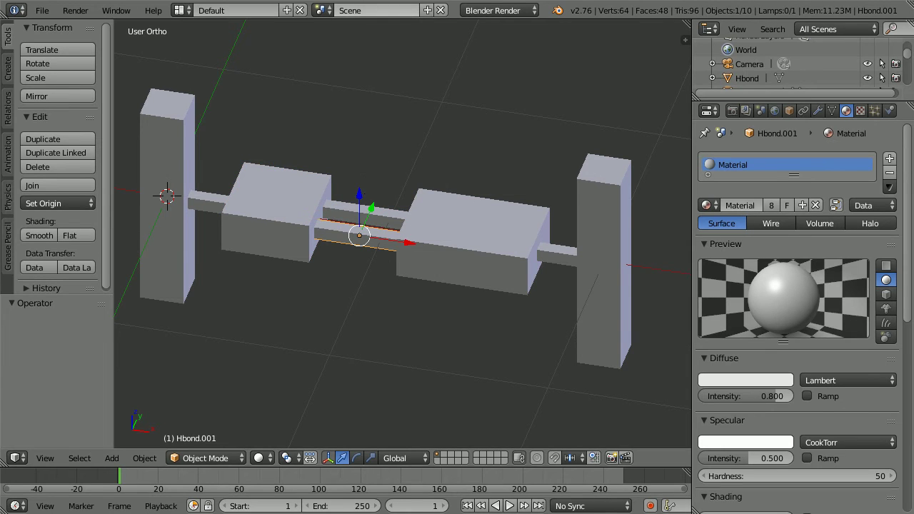
Step: Rename their material to 'bond' and set its diffuse intensity to 1.000
click(754, 210)
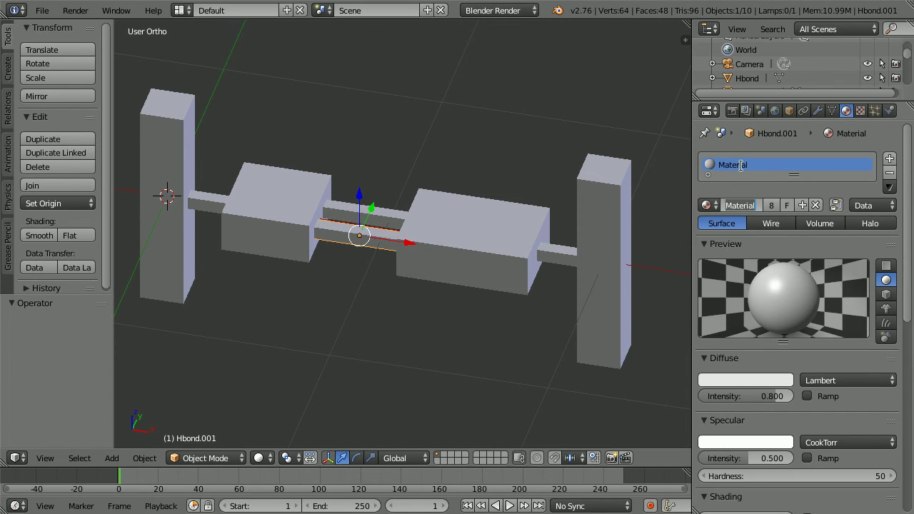
text(bond)
key(Return)
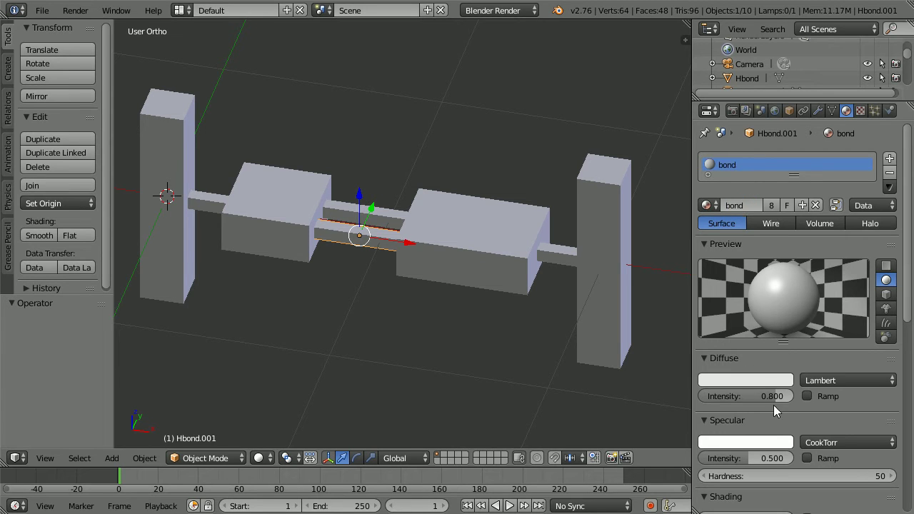
drag(772, 399, 803, 403)
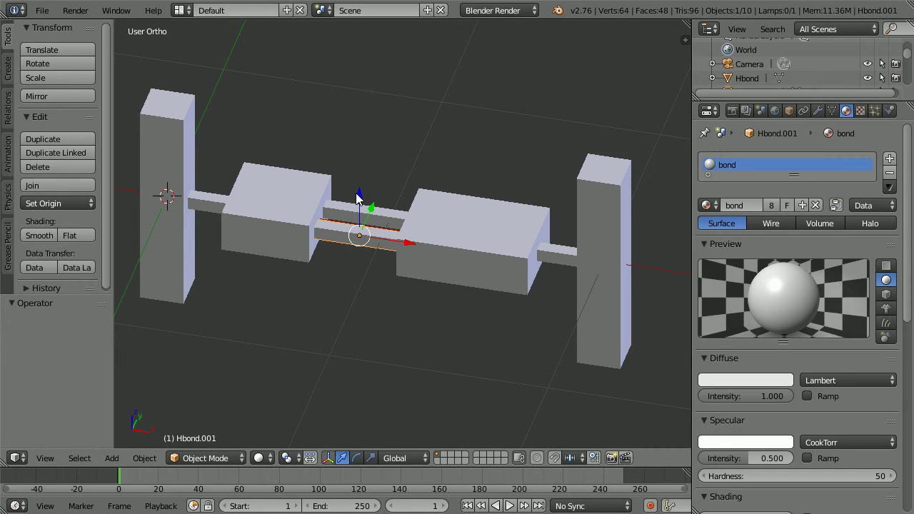
right_click(480, 238)
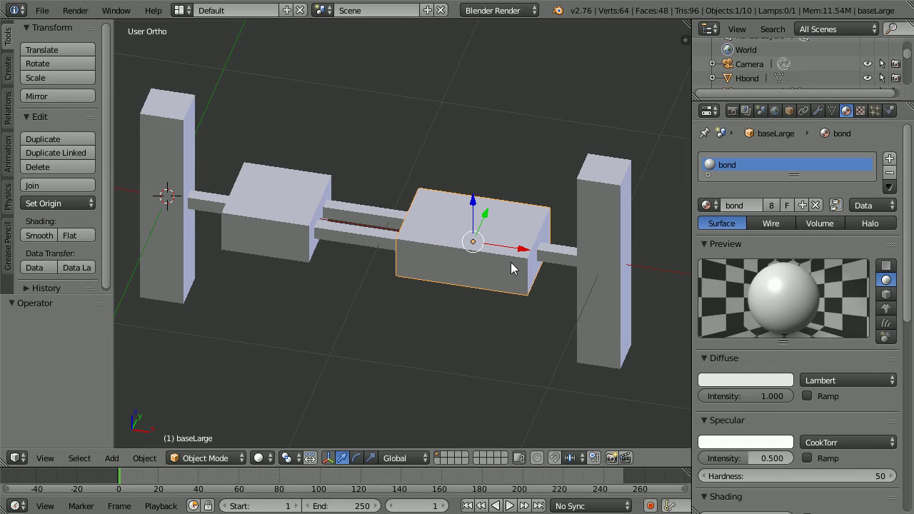
right_click(280, 221)
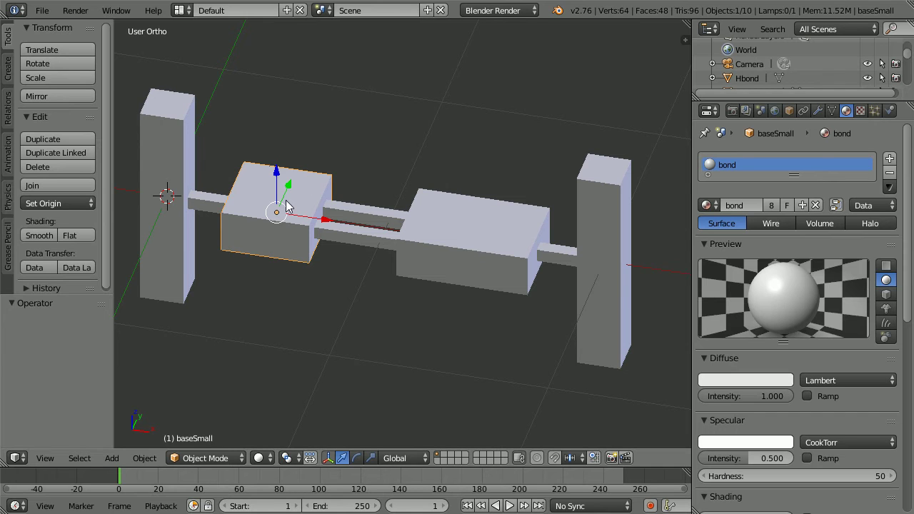
Step: Give baseSmall a new material named baseT with a blue diffuse colour (red 0, green 0.4)
click(802, 206)
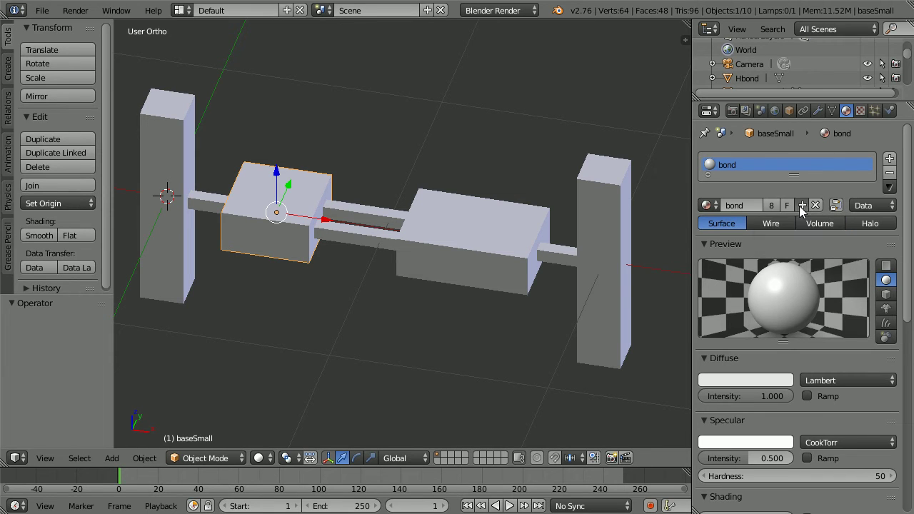
click(747, 209)
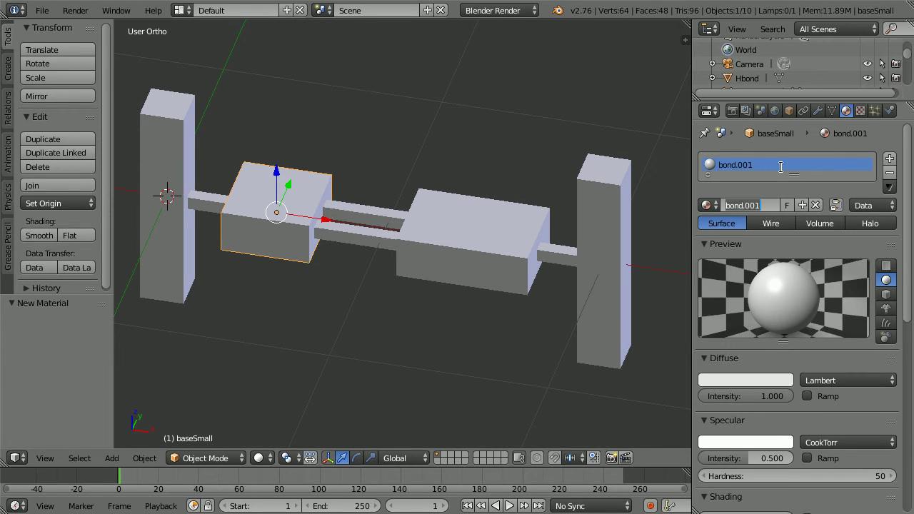
text(baseT)
key(Return)
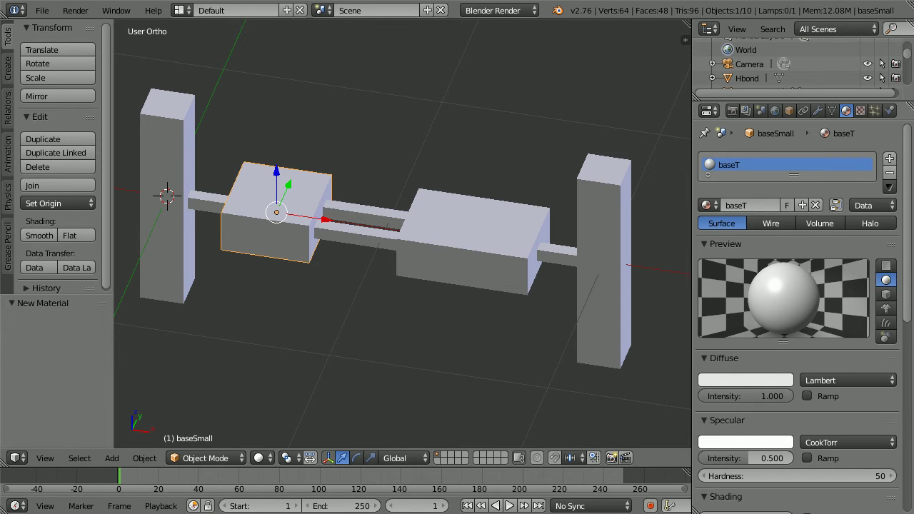
click(759, 384)
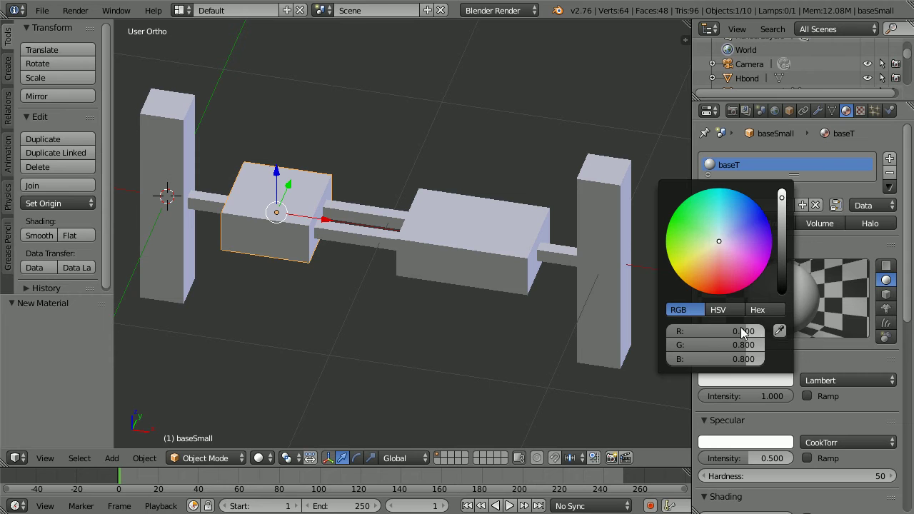
drag(745, 334, 662, 330)
drag(744, 346, 649, 344)
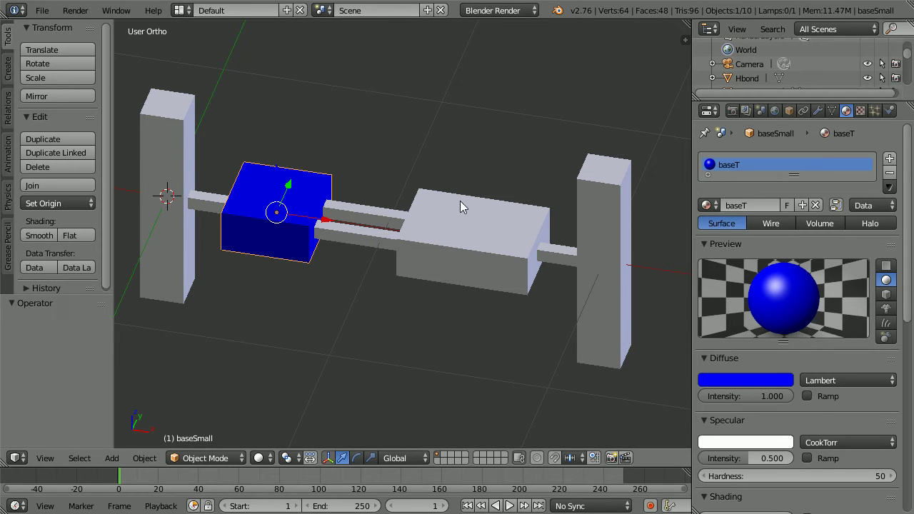
Step: Select baseLarge and give it its own new material named baseA
right_click(469, 242)
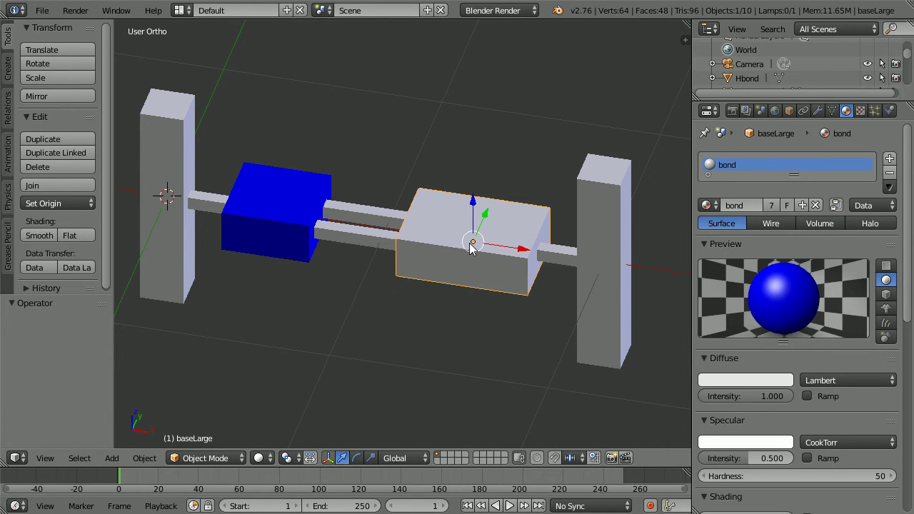
click(803, 205)
click(750, 205)
text(ba)
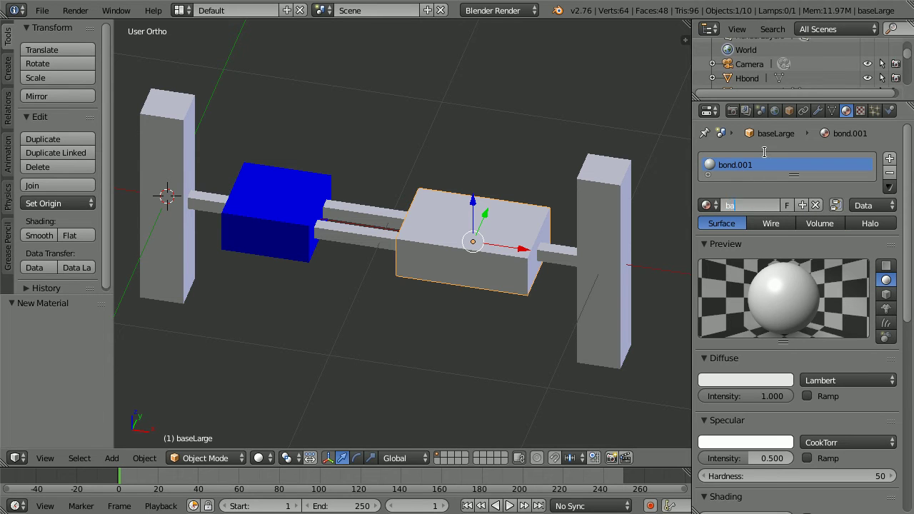
text(seA)
key(Return)
Step: Set baseA's diffuse colour to red, RGB 1, 0, 0
click(737, 382)
click(745, 332)
text(1)
key(Return)
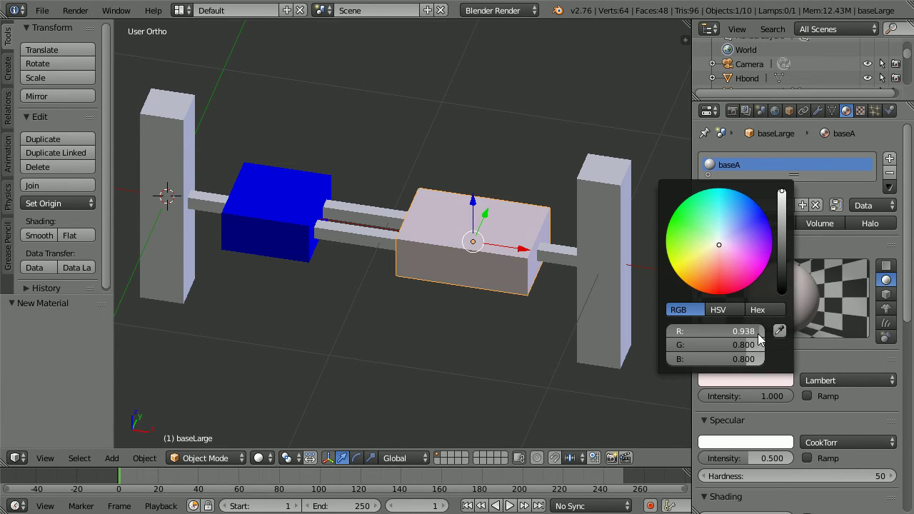
click(745, 345)
text(0)
key(Return)
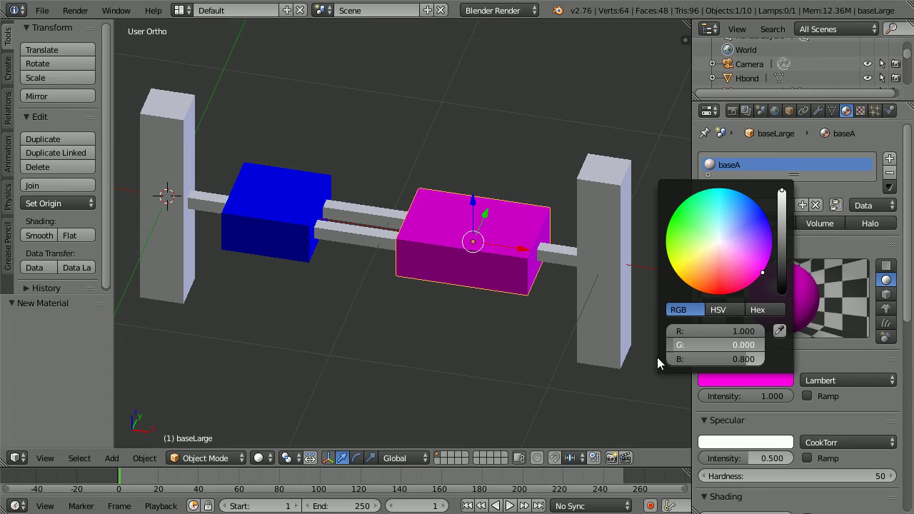
click(745, 358)
text(0)
key(Return)
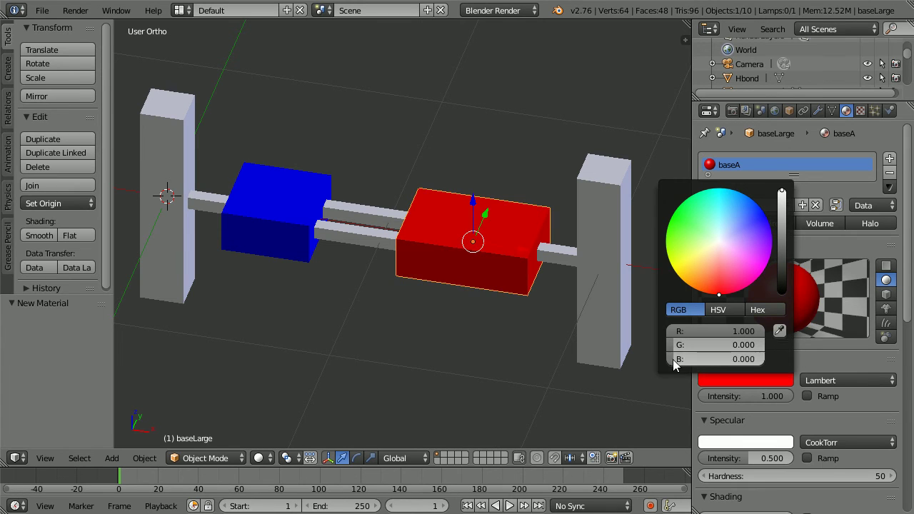
Step: Give the left backbone pillar a new yellow material named sequence2
right_click(166, 144)
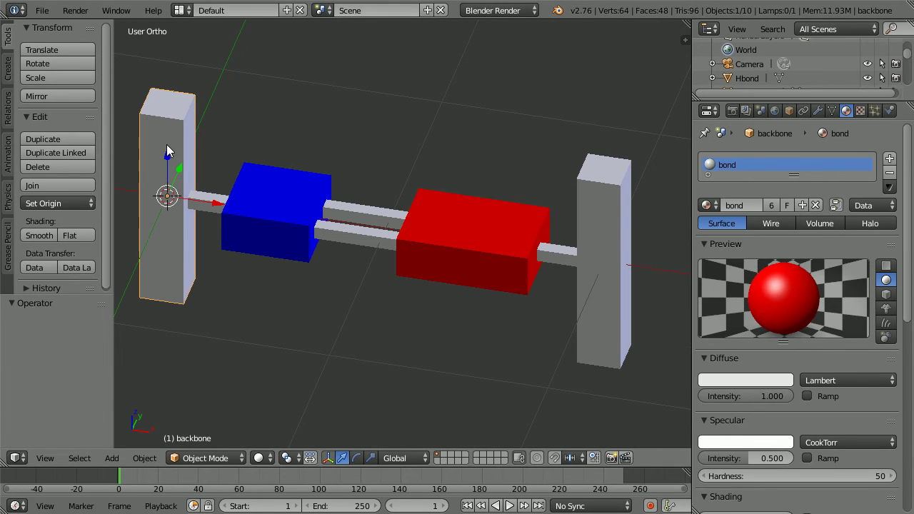
click(802, 206)
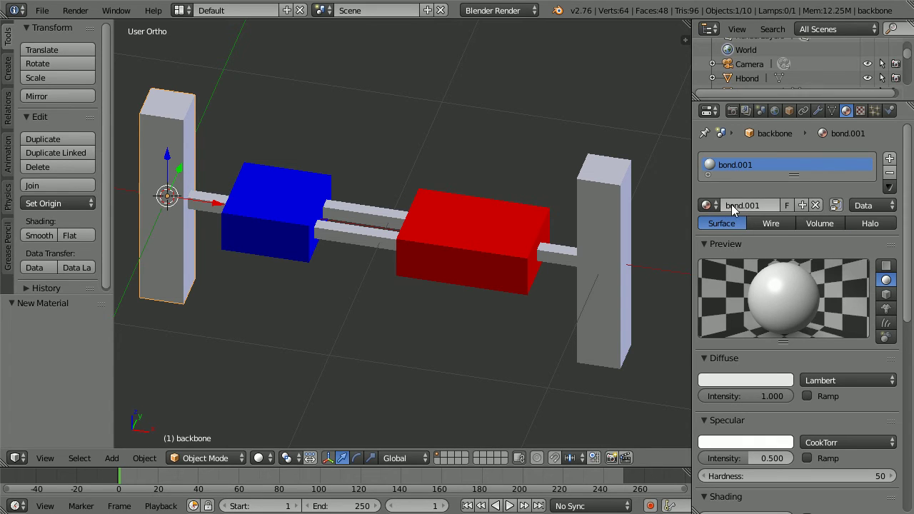
click(752, 207)
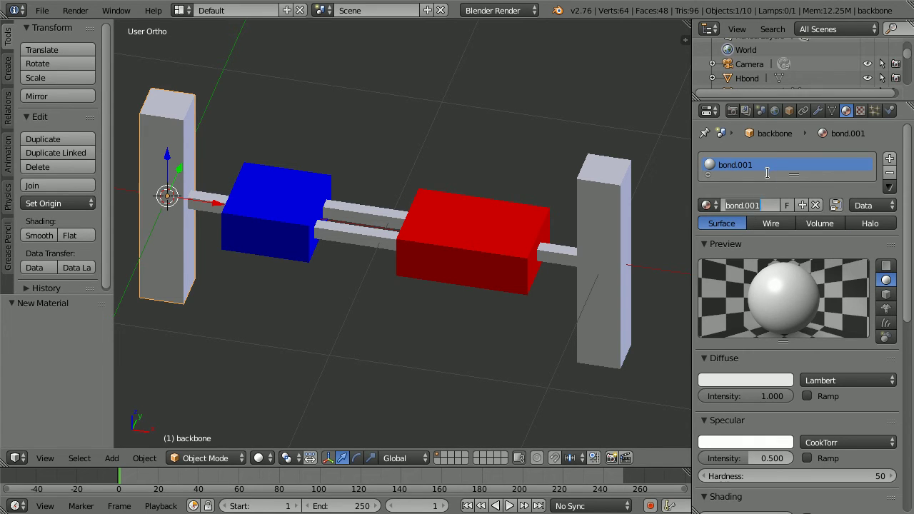
text(sequence2)
key(Return)
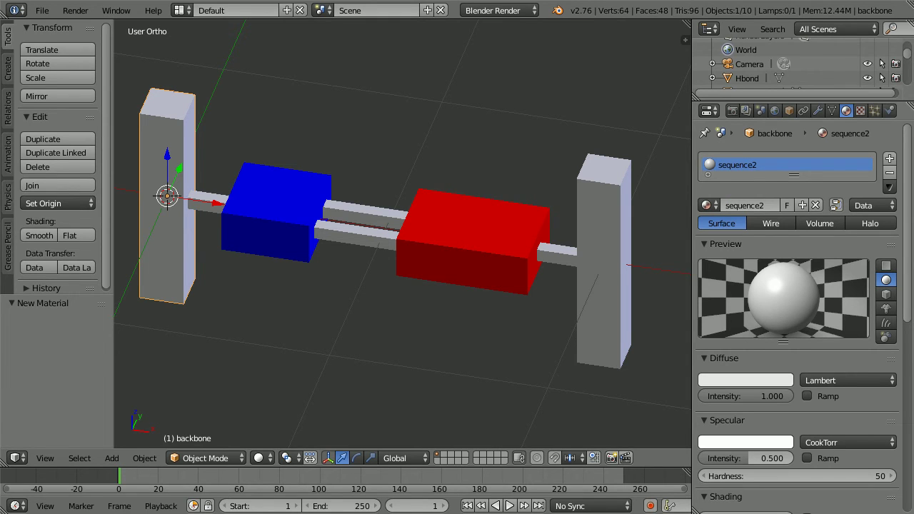
click(739, 379)
drag(744, 335, 636, 368)
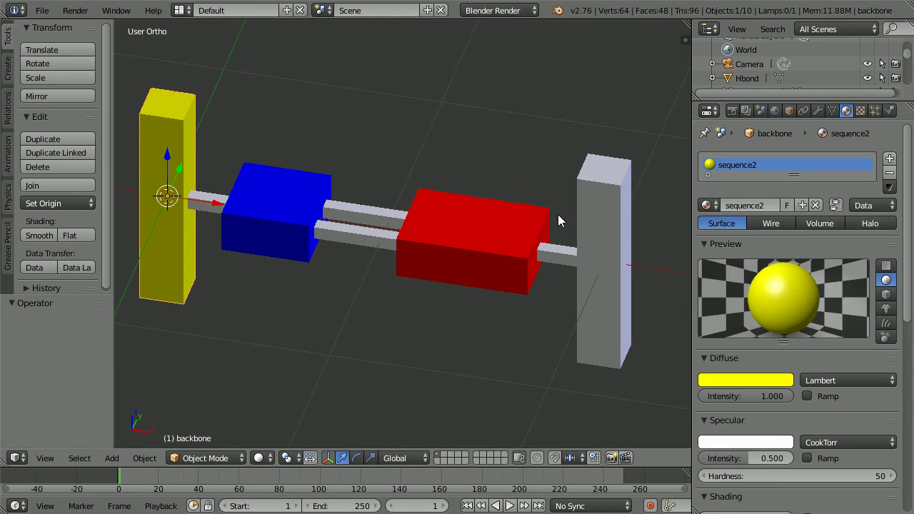
Step: Give the right pillar a copy of sequence2, renamed sequence1 and coloured red
right_click(593, 238)
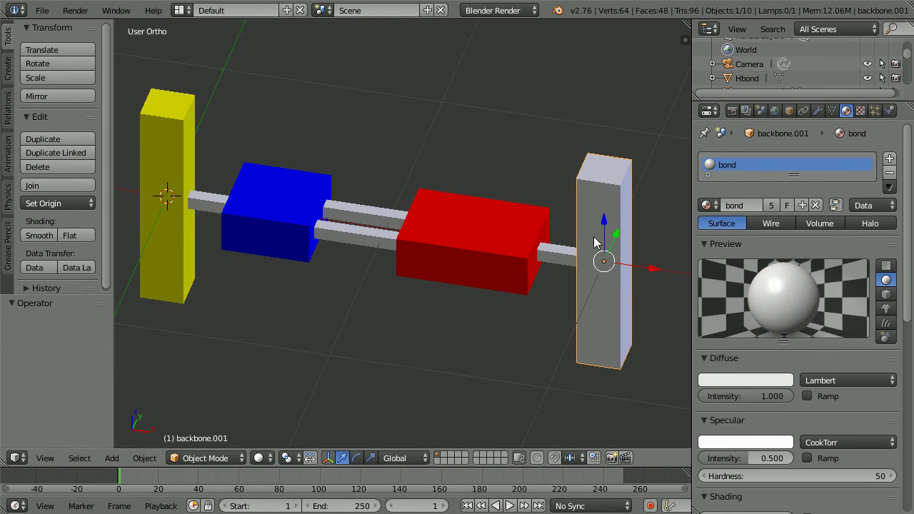
click(707, 205)
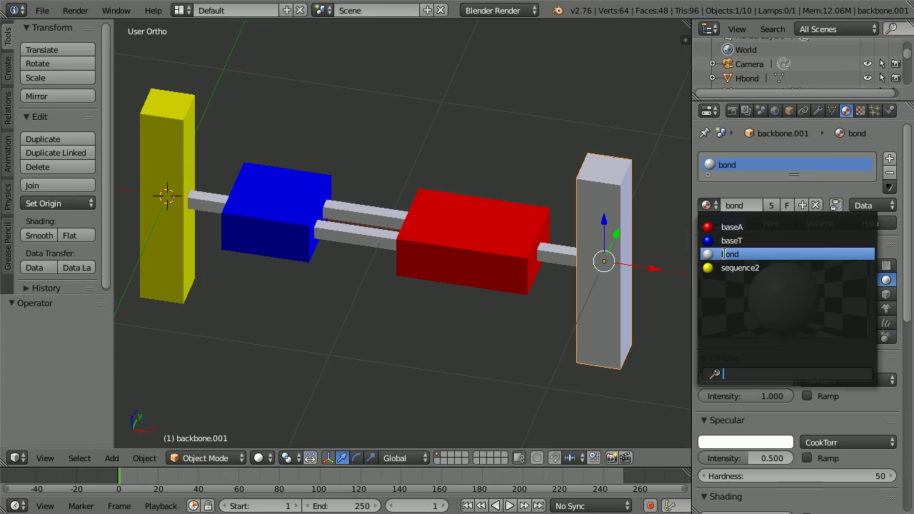
click(788, 268)
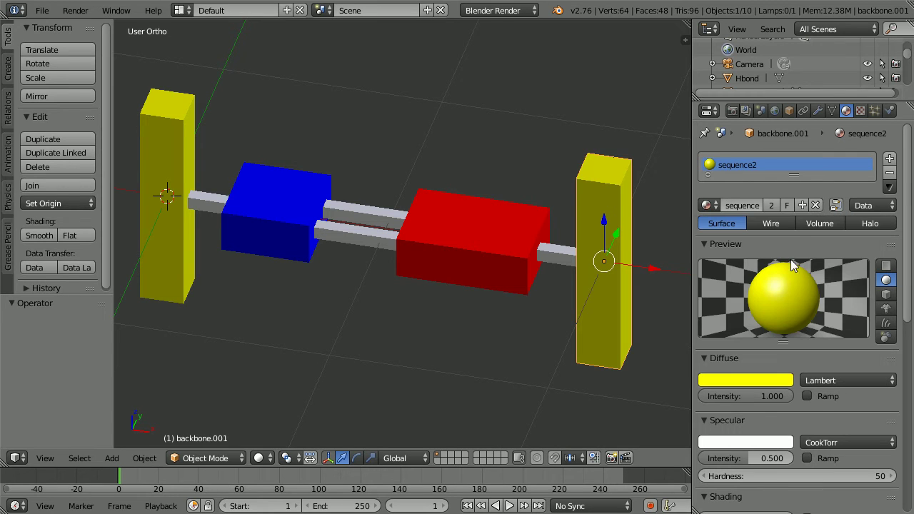
click(804, 205)
double_click(777, 206)
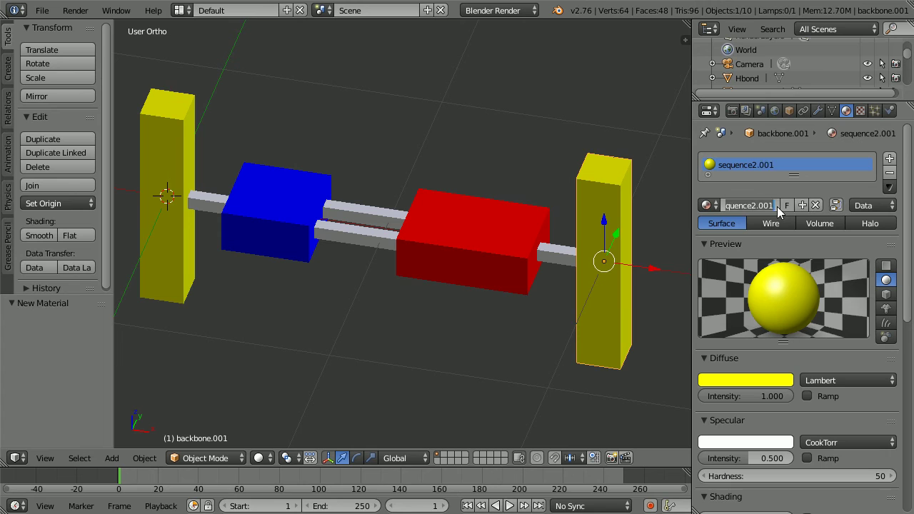
text(sequence1)
key(Return)
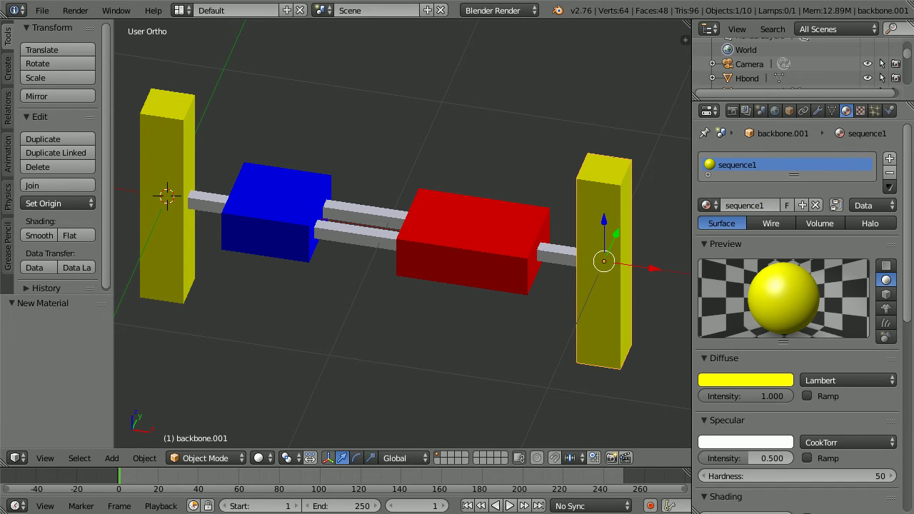
click(763, 380)
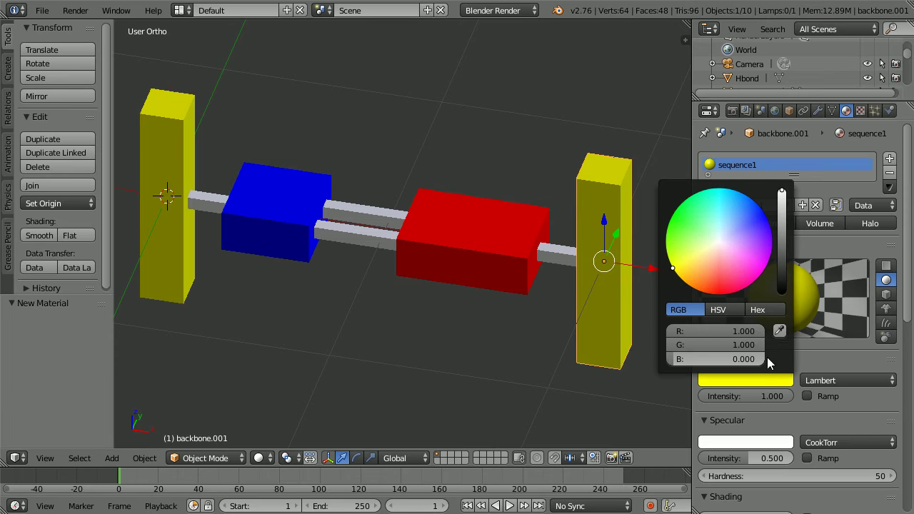
drag(765, 341, 663, 353)
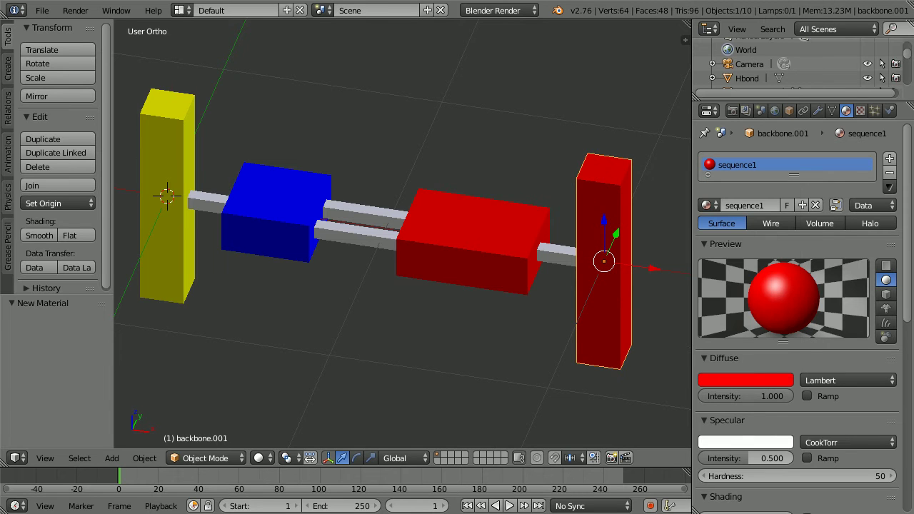
click(45, 458)
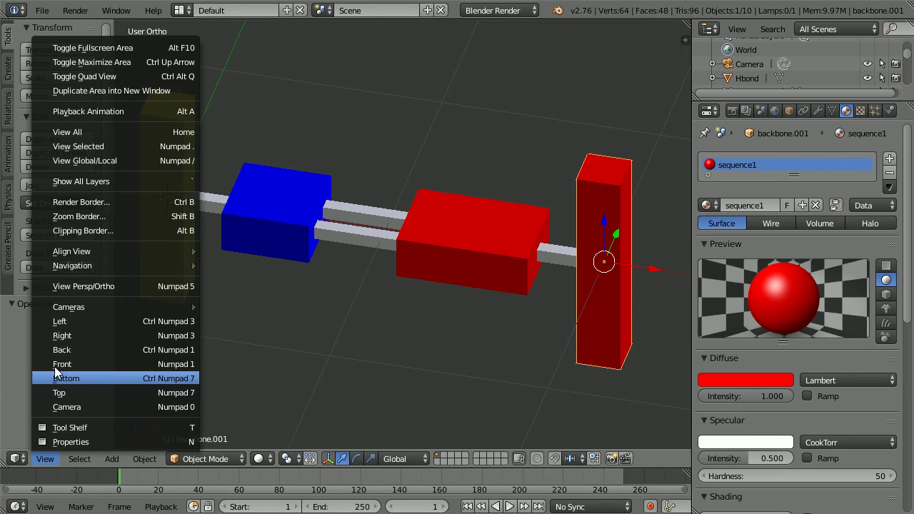
Step: In front view, select all mesh objects and move them 1 unit left along X
click(124, 364)
click(79, 459)
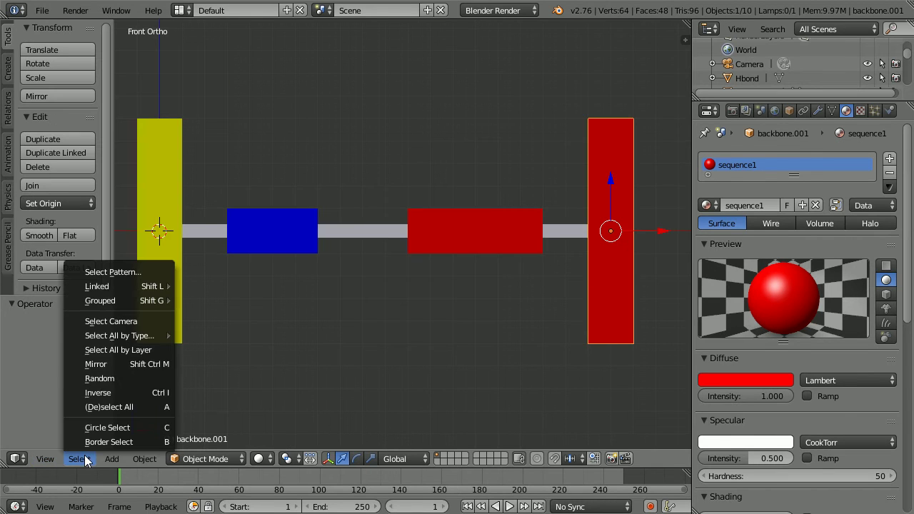
mouse_move(107, 336)
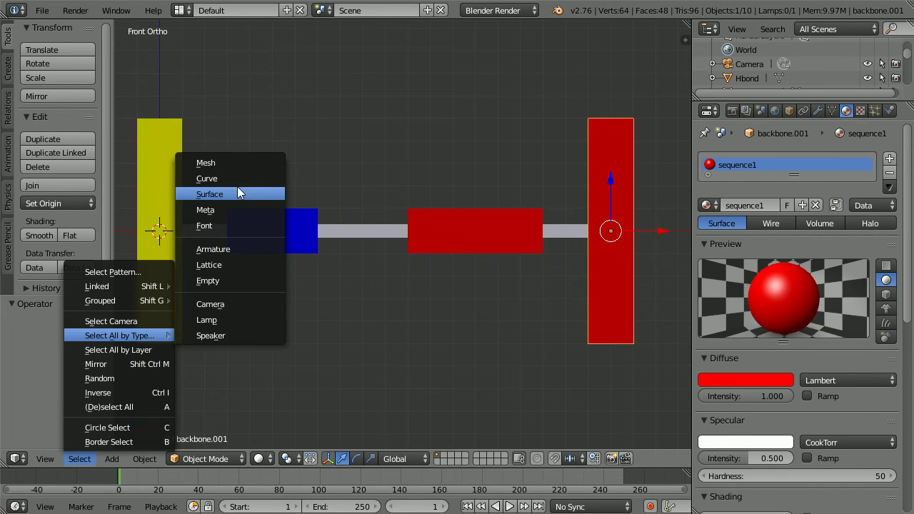
click(237, 162)
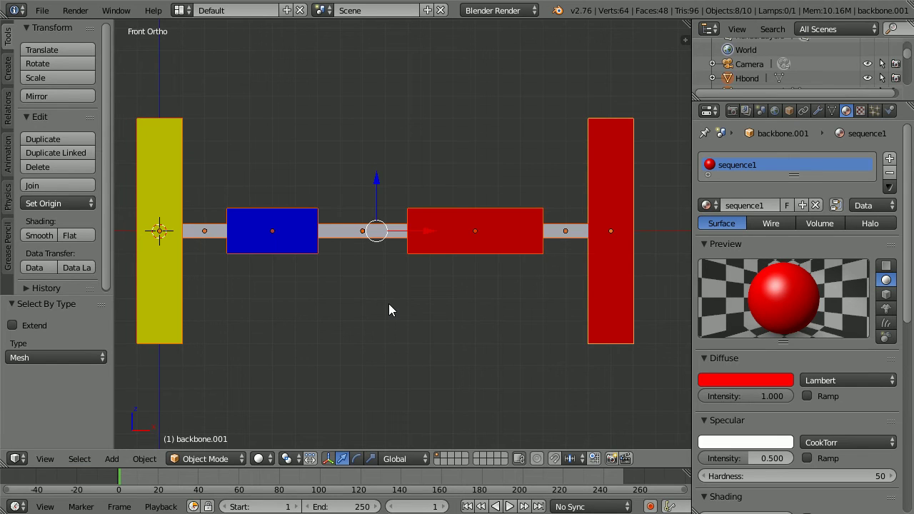
key(g)
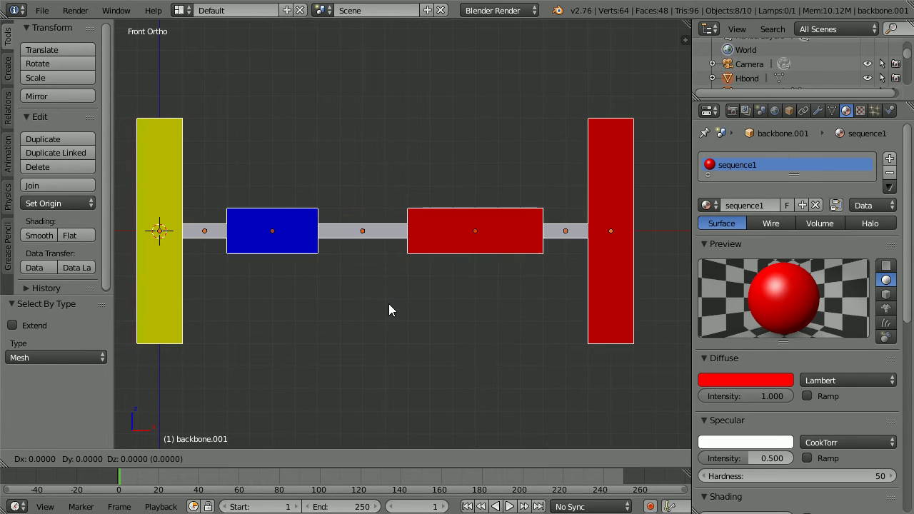
text(x)
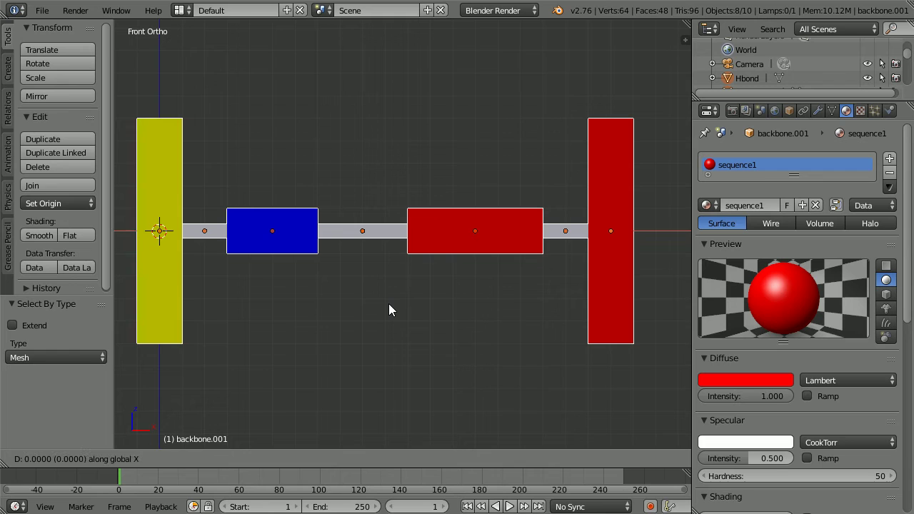
text(-1)
key(Return)
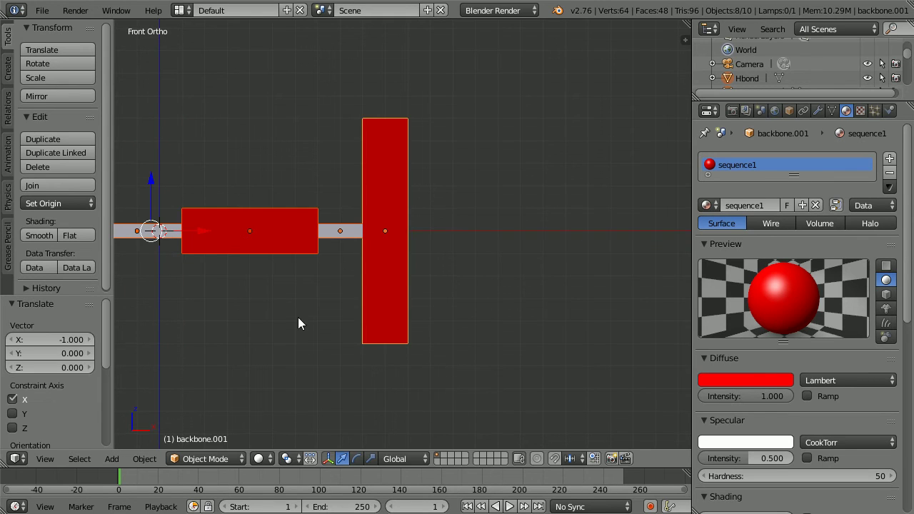
Step: Frame the selected base-pair parts in the view and save the file
click(45, 459)
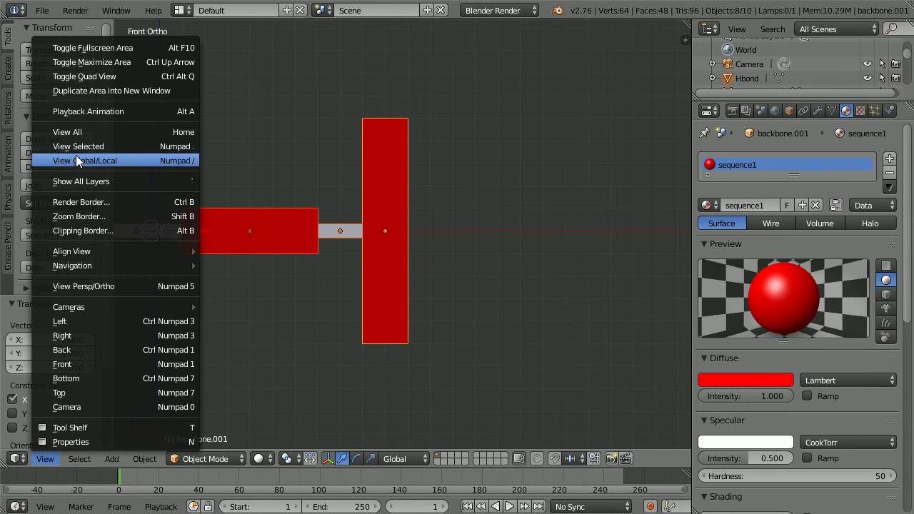
click(130, 144)
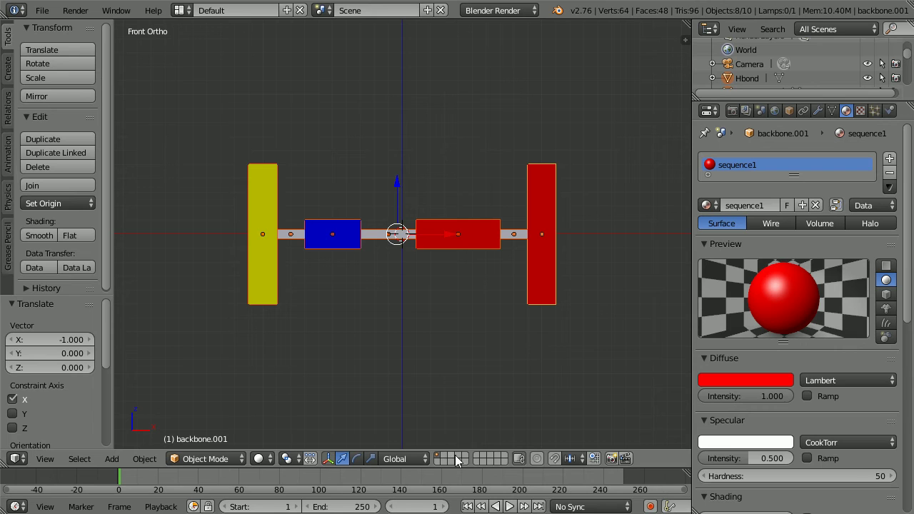
key(ctrl+s)
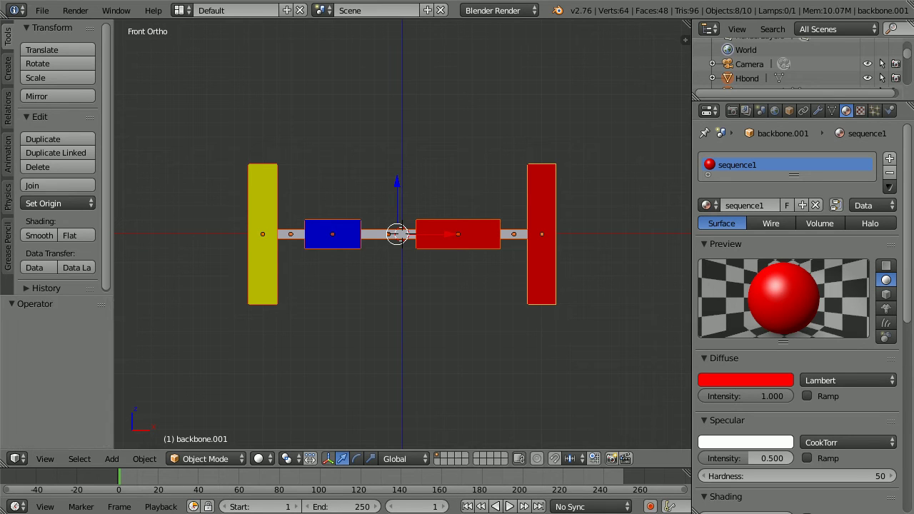
key(m)
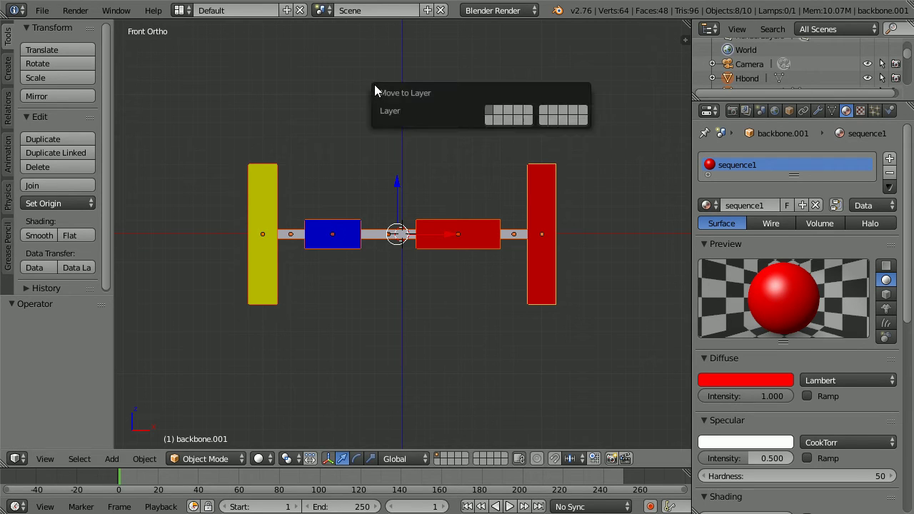
Step: Send the parts to another layer, then put an in-place duplicate on layer 2
click(498, 113)
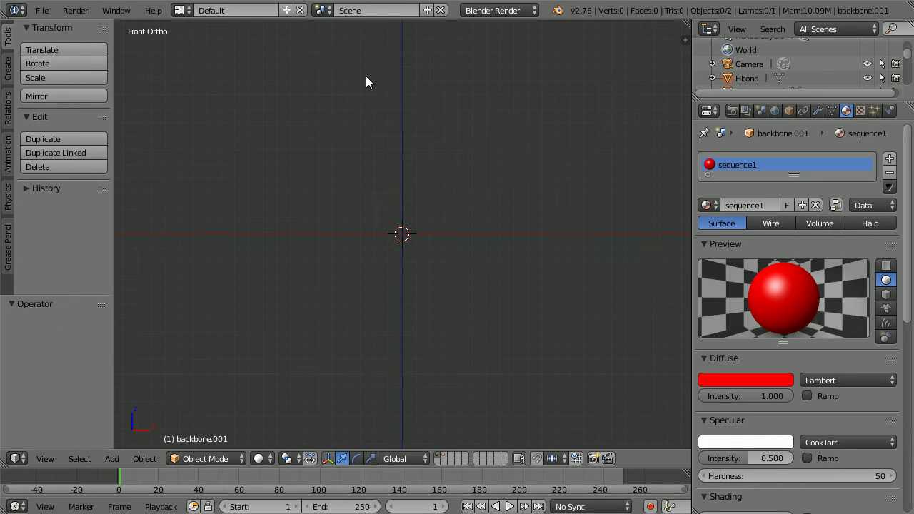
click(444, 455)
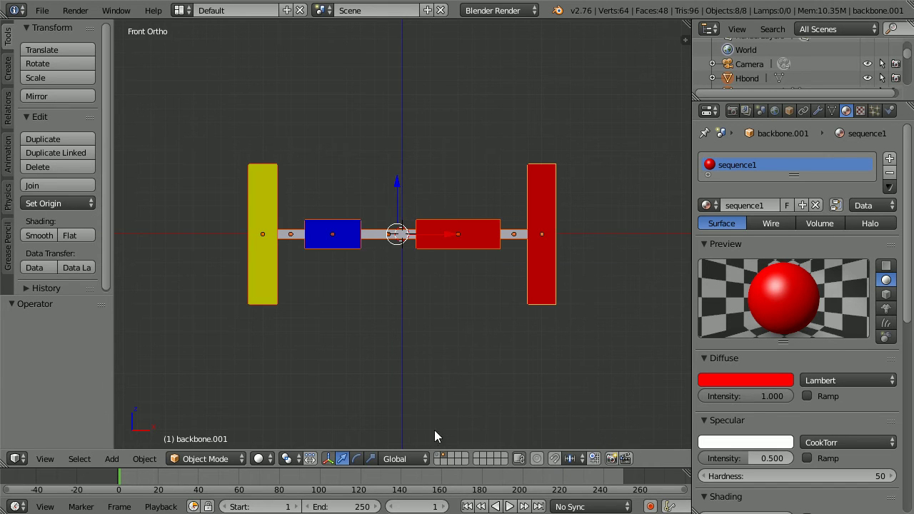
key(shift+d)
right_click(431, 335)
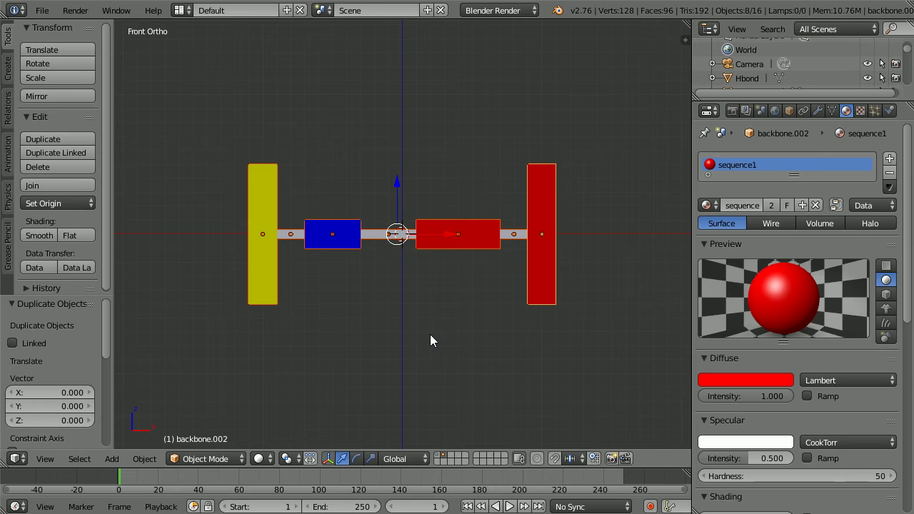
key(m)
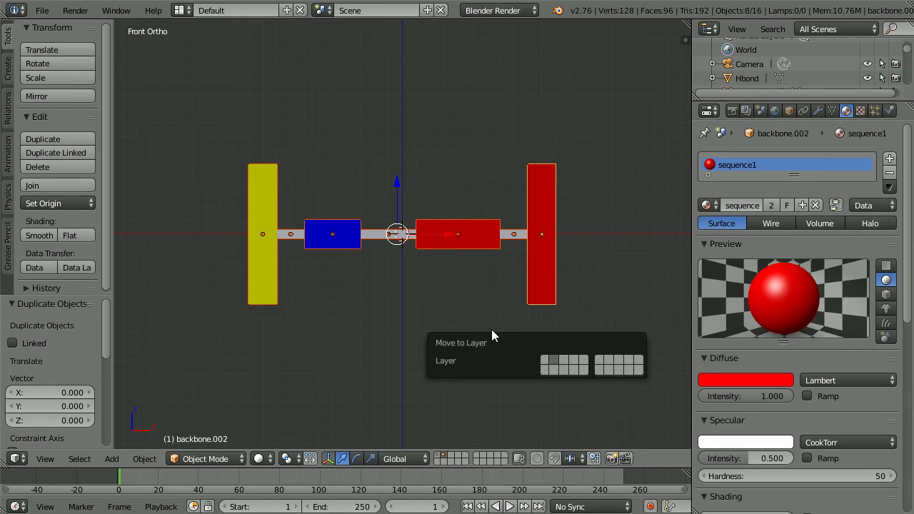
click(563, 362)
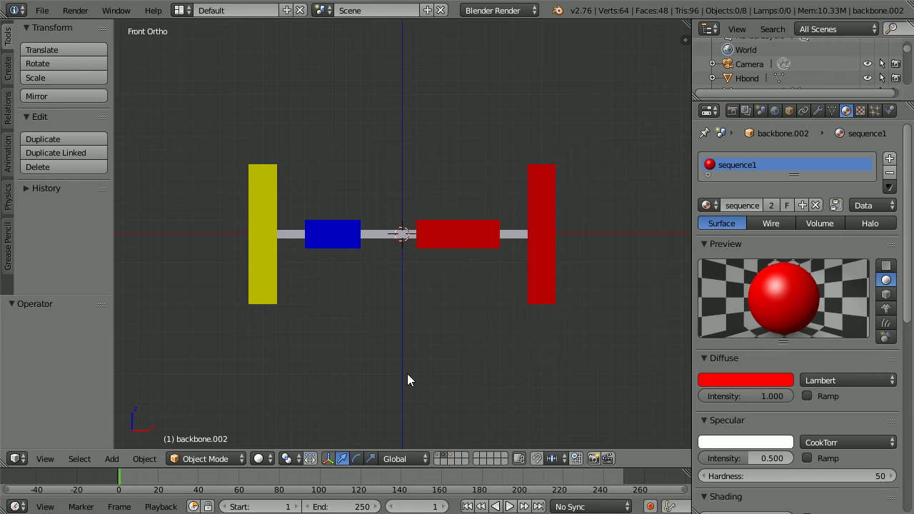
Step: Select all eight parts and move an in-place duplicate of them to another layer
key(a)
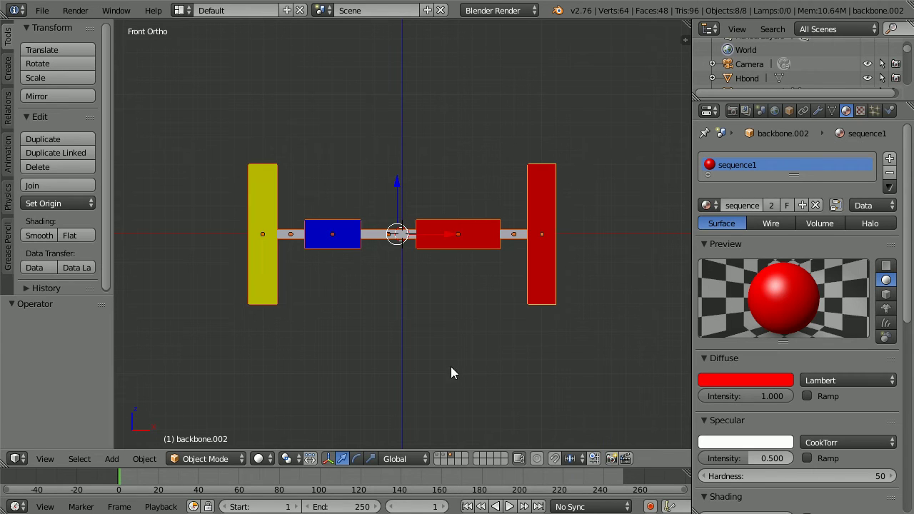
key(shift+d)
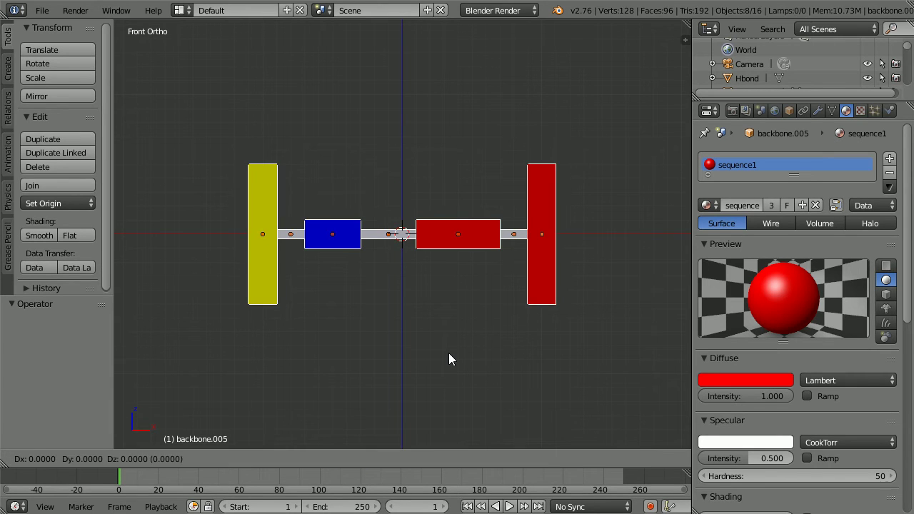
key(Escape)
key(m)
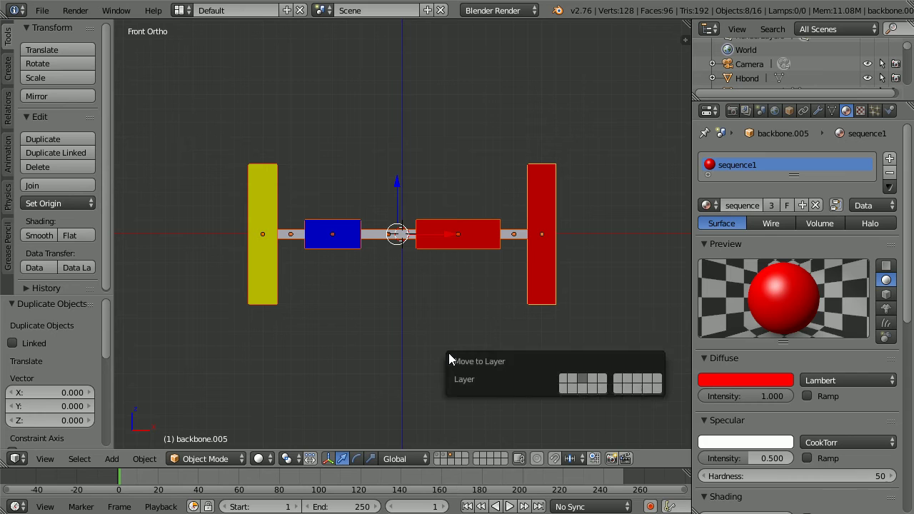
click(589, 379)
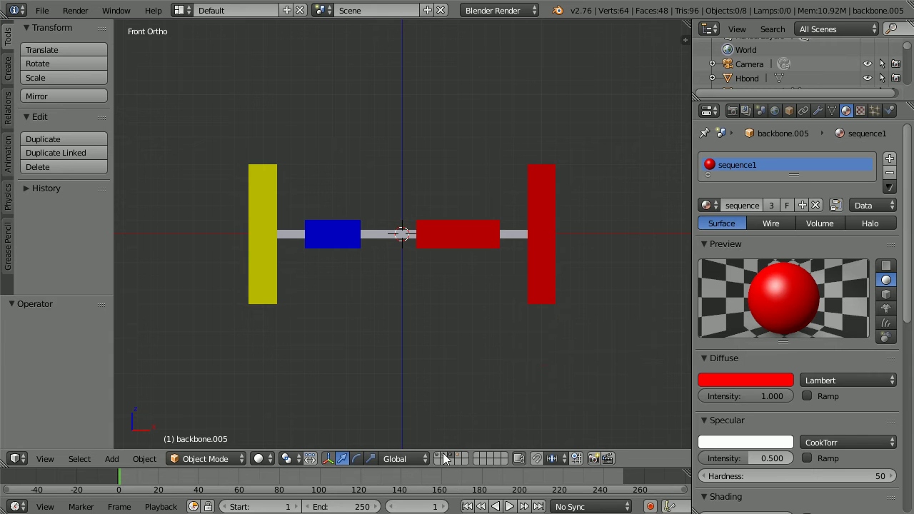
right_click(344, 243)
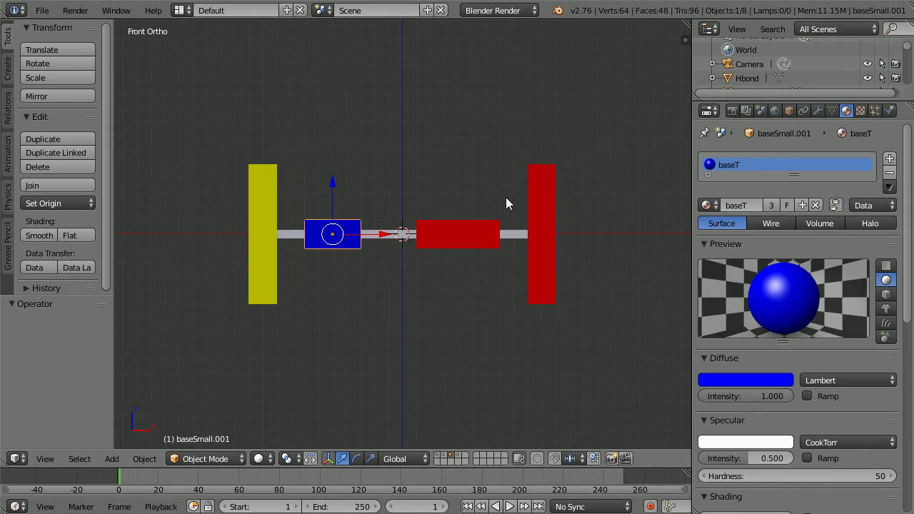
Step: Set the blue box's Location X to 0.5 and the red box's to -0.4, then hide the manipulator
click(789, 110)
click(714, 215)
text(-0.)
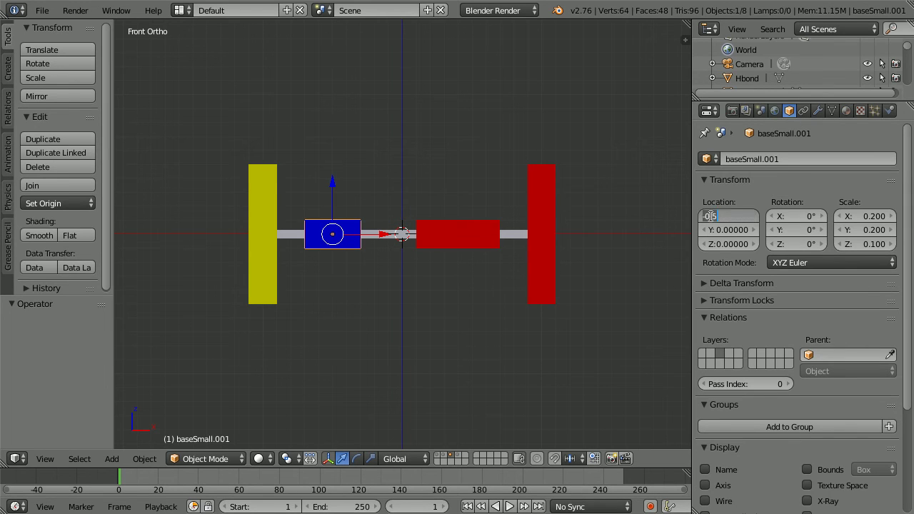
text(5)
key(Return)
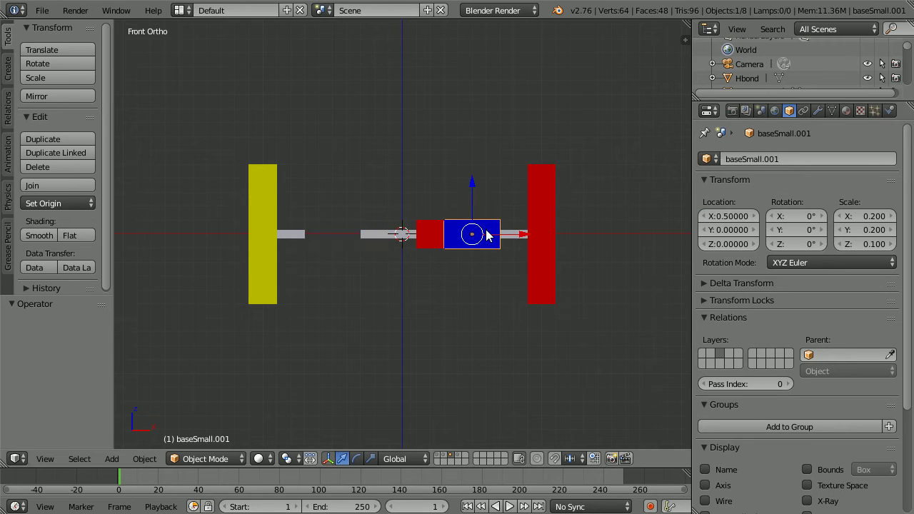
right_click(427, 241)
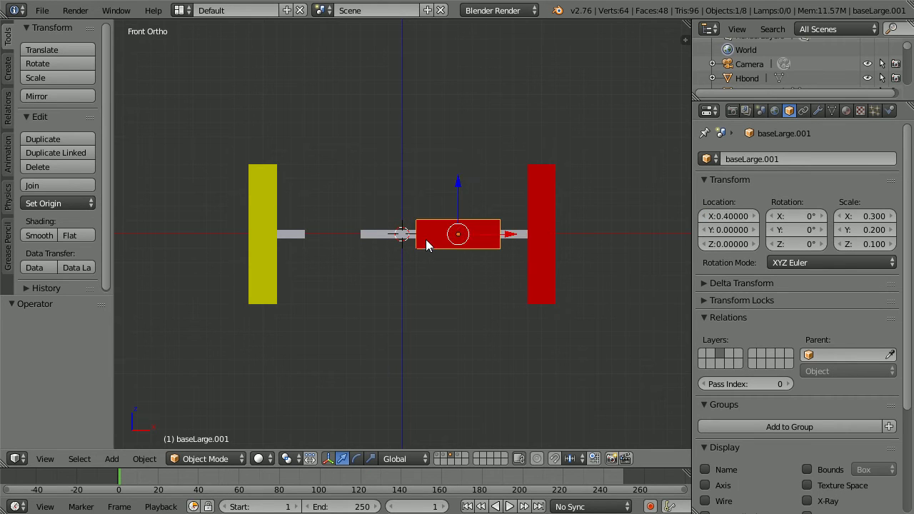
click(731, 217)
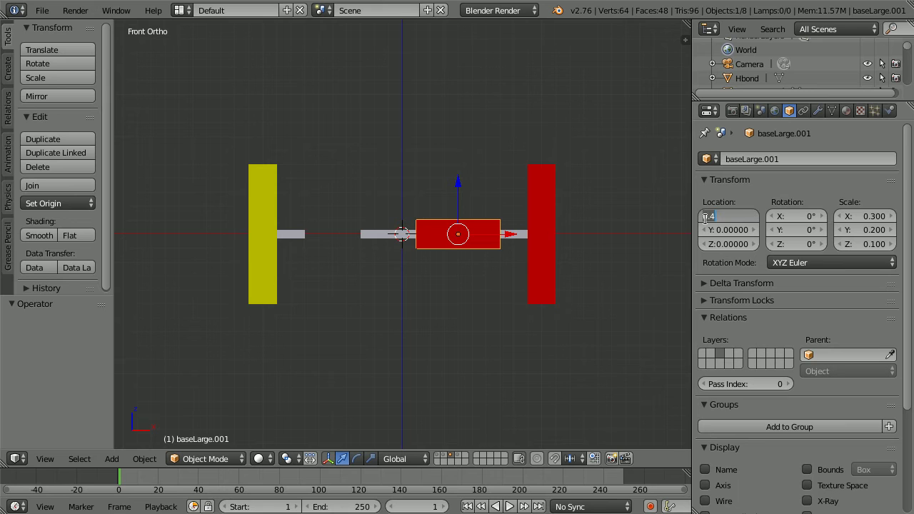
text(-0.4)
key(Return)
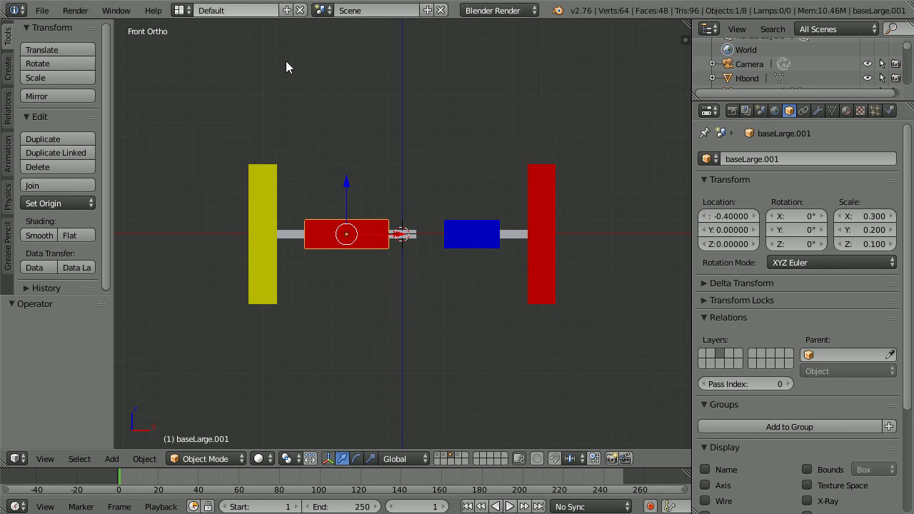
click(331, 459)
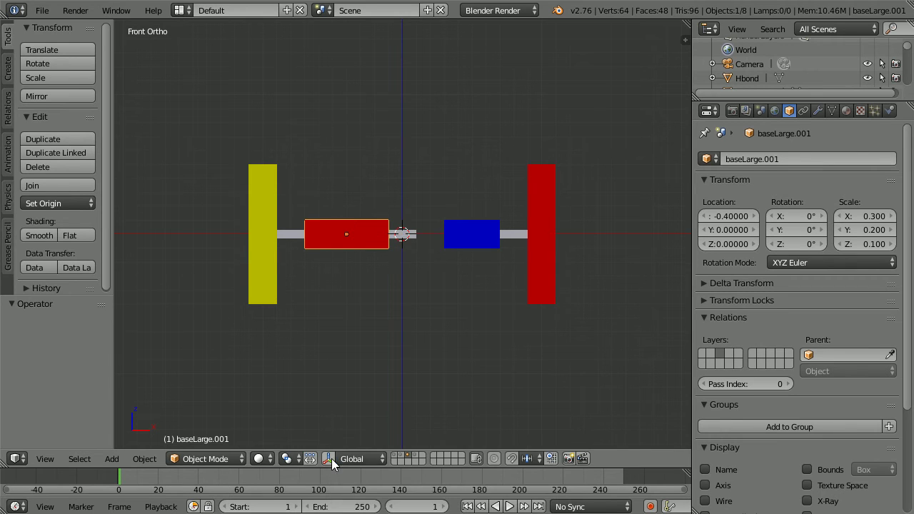
right_click(407, 237)
Step: Set Location X to 0.1 for bonds Hbond.002 and Hbond.003
click(733, 213)
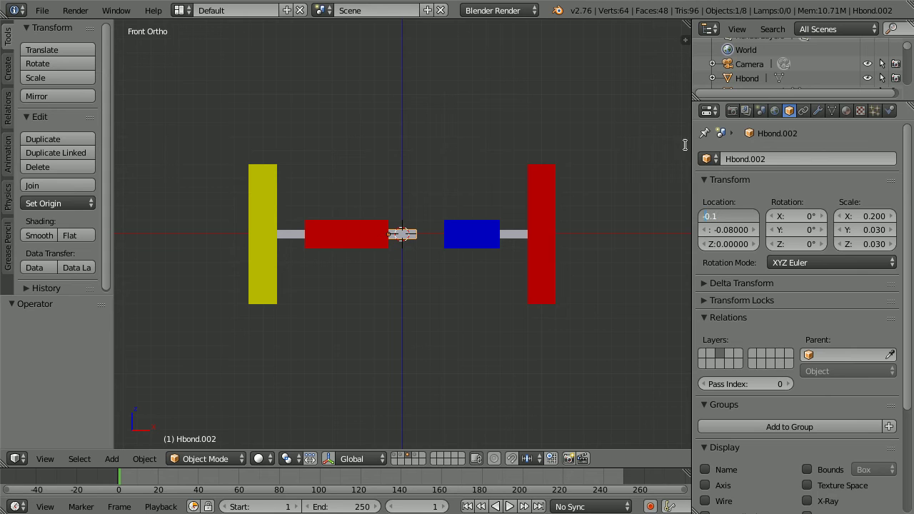
text(0.1)
key(Return)
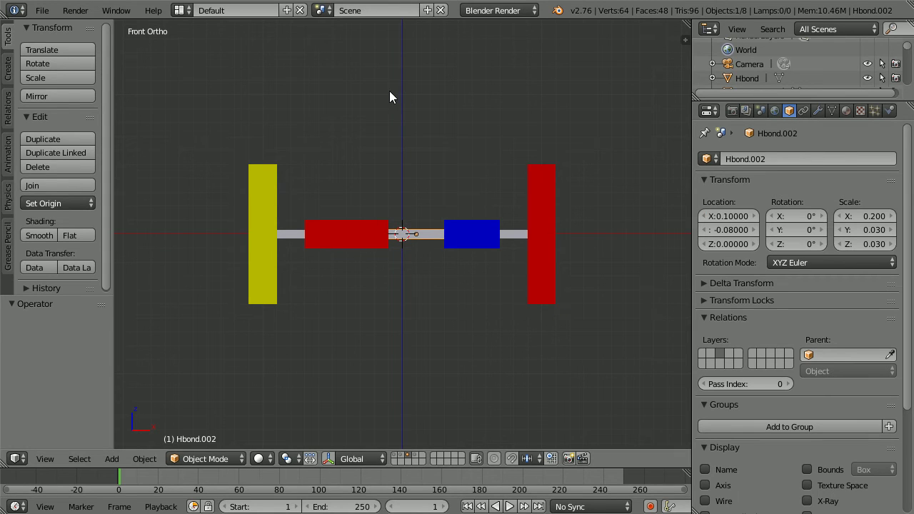
middle_drag(389, 95, 383, 154)
right_click(410, 231)
click(738, 216)
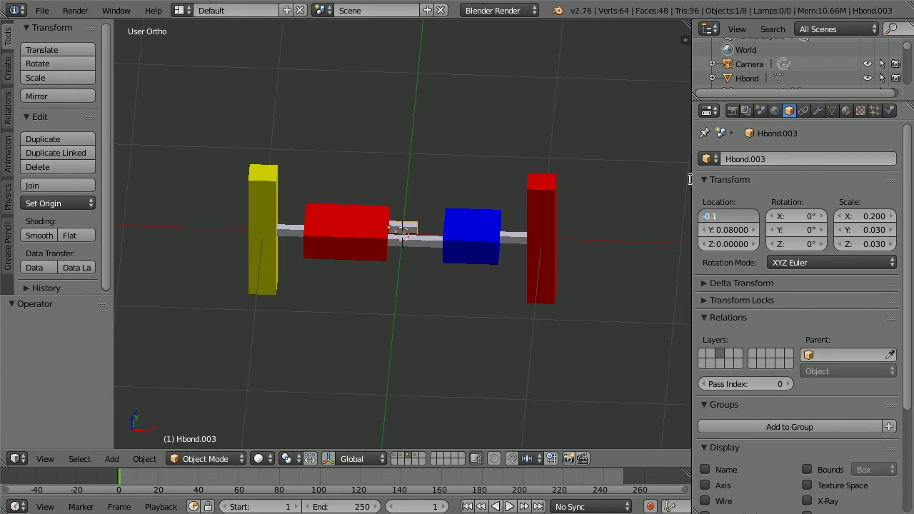
text(0.1)
key(Return)
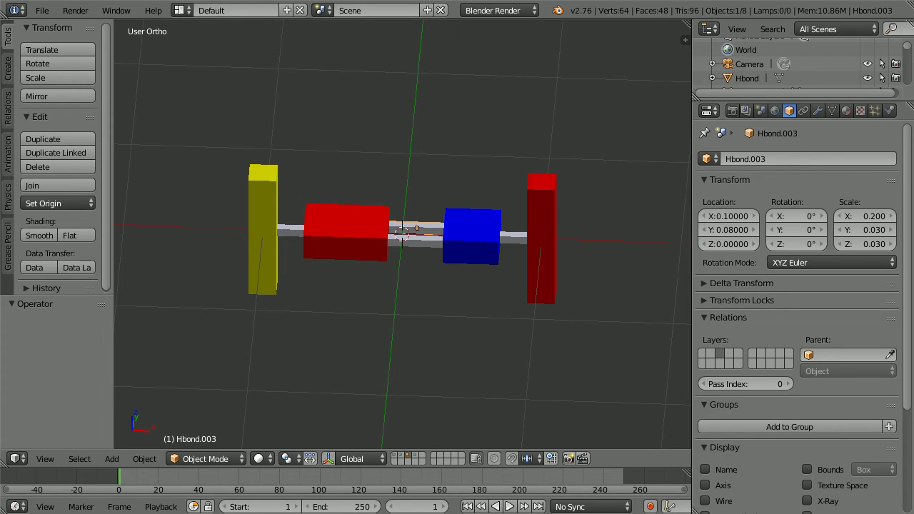
Step: Toggle between layers to compare the edited pair with another copy
click(404, 459)
click(403, 459)
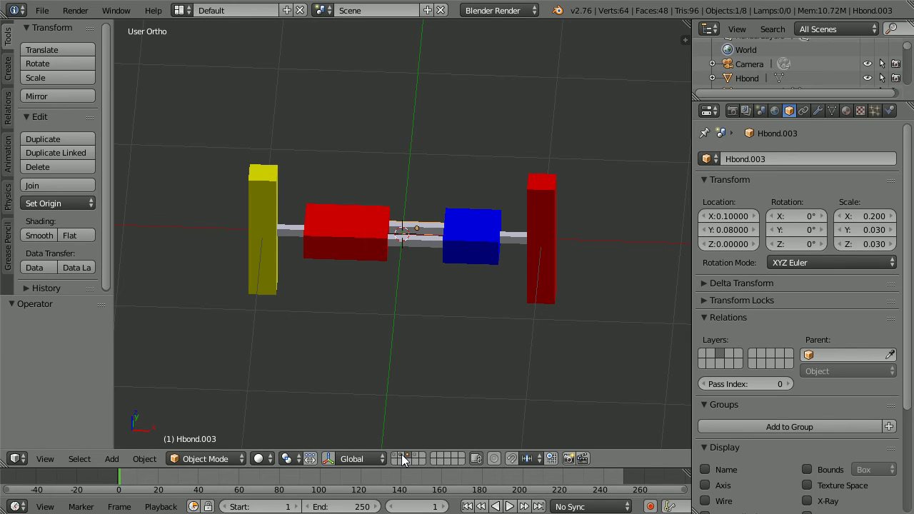
click(402, 460)
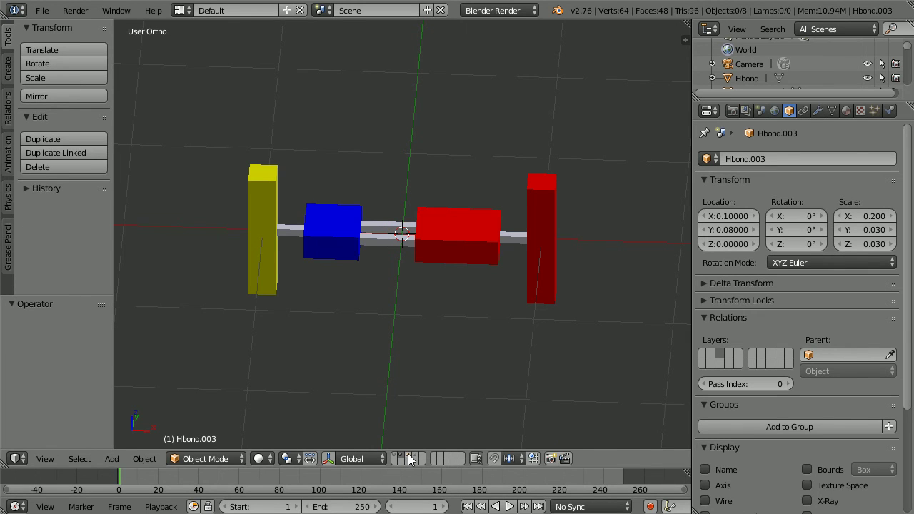
click(408, 459)
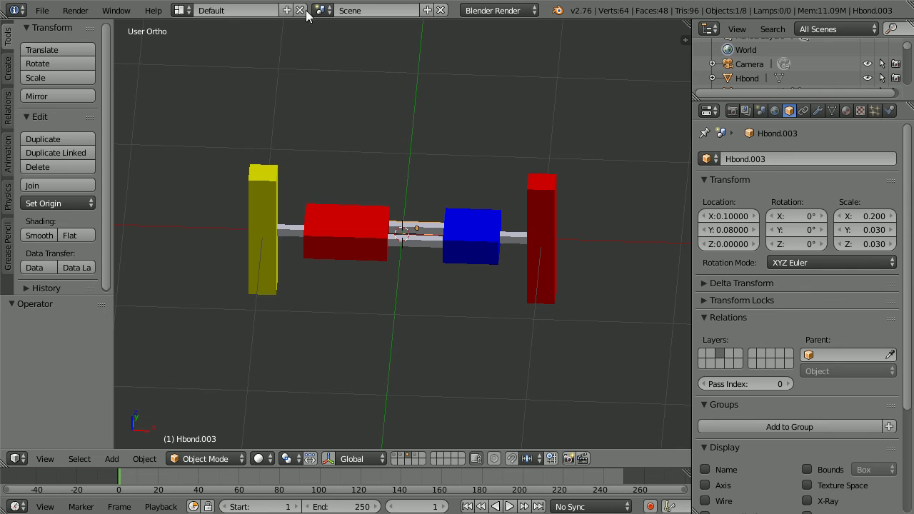
click(415, 455)
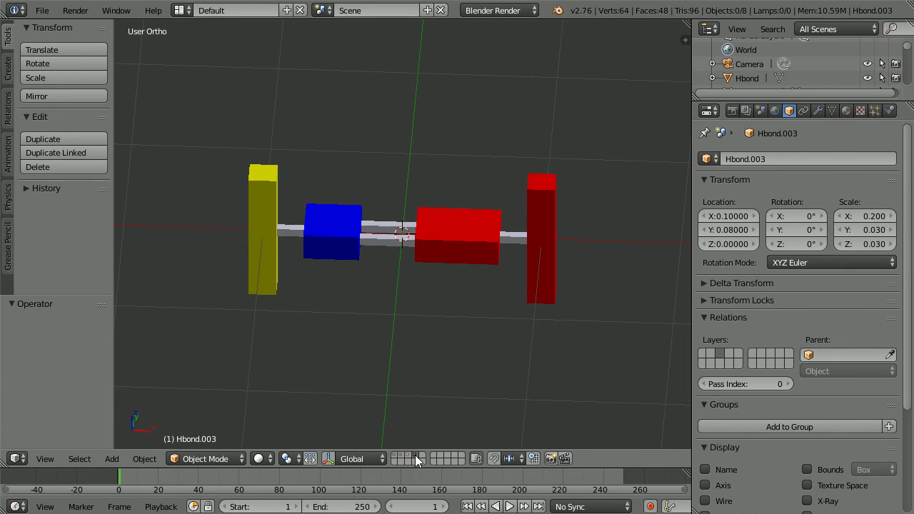
Step: Set Location Y to 0.13 for Hbond.004 and -0.12 for Hbond.005
right_click(386, 222)
click(727, 230)
text(0.)
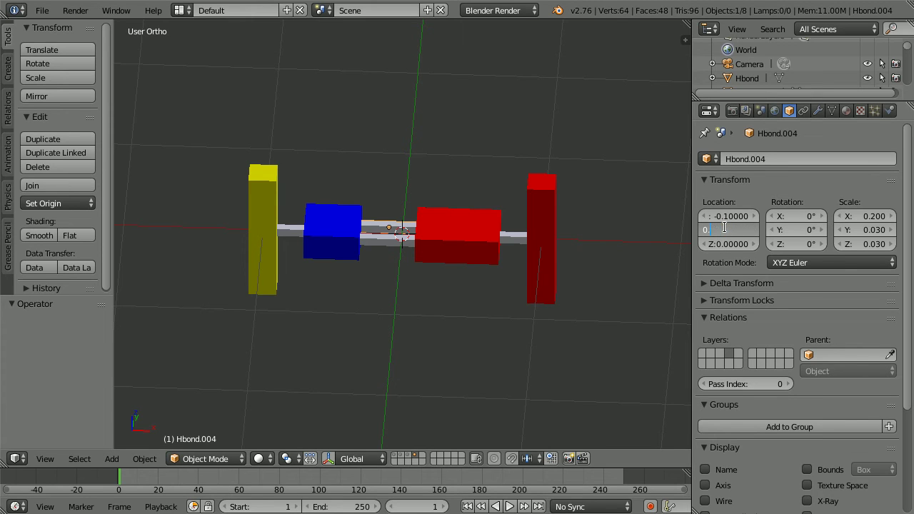
text(13)
key(Return)
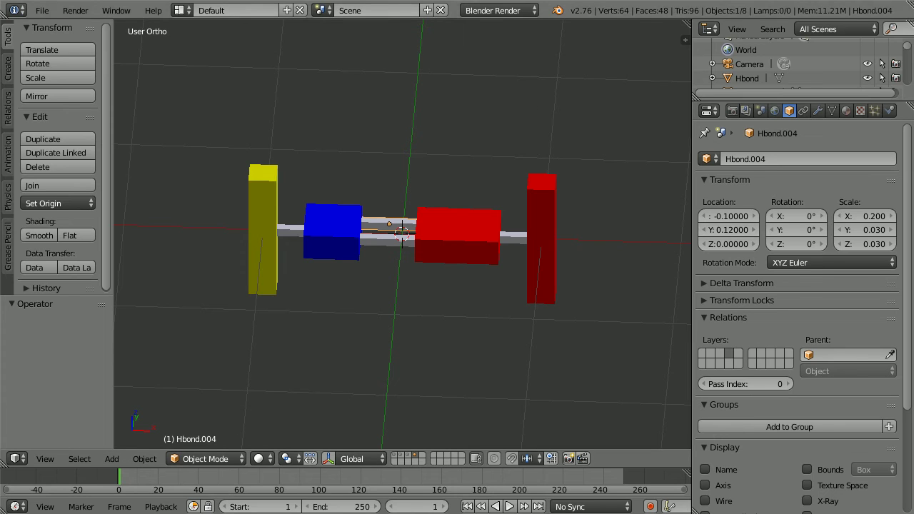
right_click(384, 238)
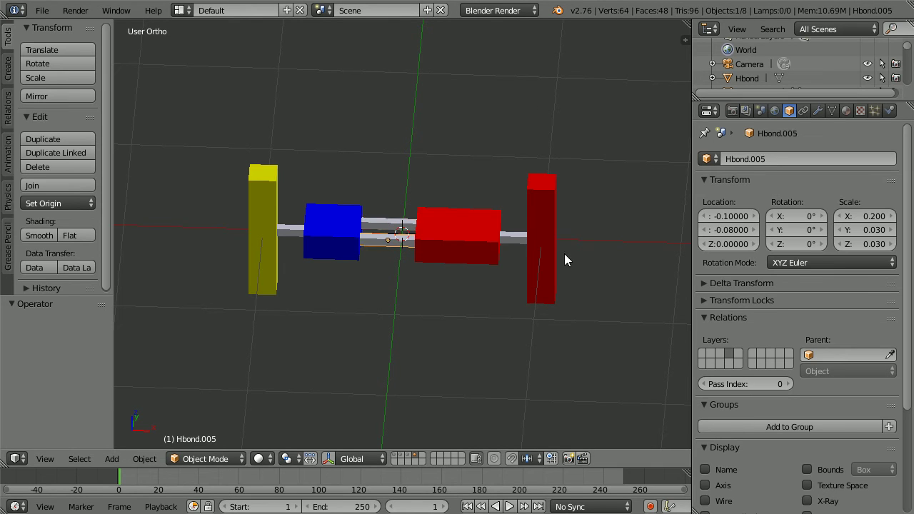
click(738, 228)
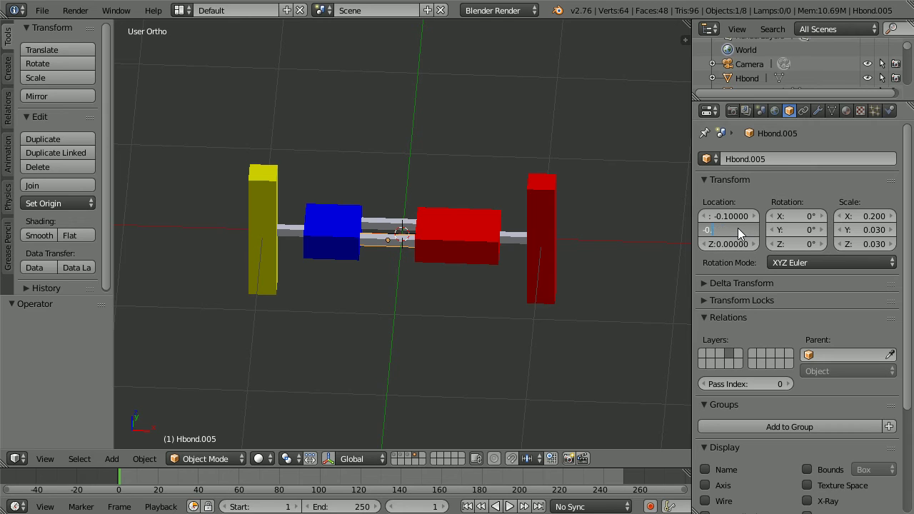
text(-0.12)
key(Return)
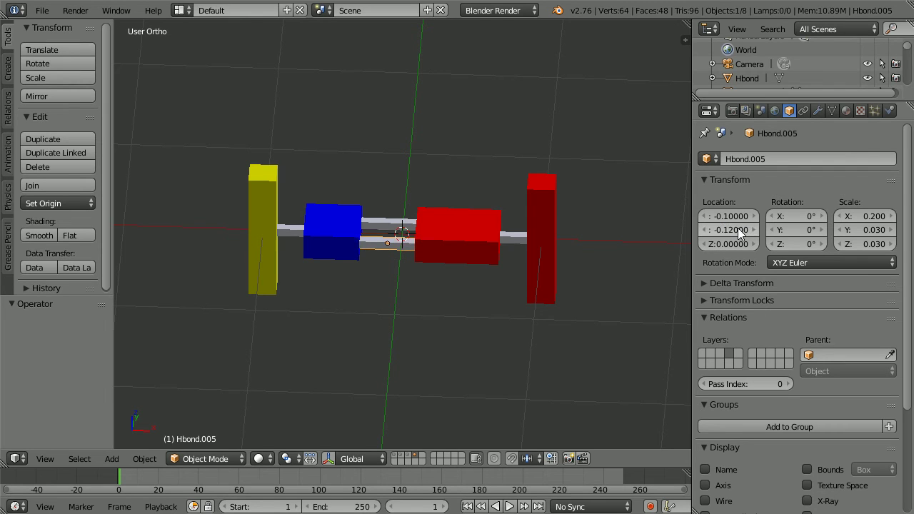
Step: Duplicate Hbond.005 in place and set the copy's Location Y to 0
key(shift+d)
right_click(415, 115)
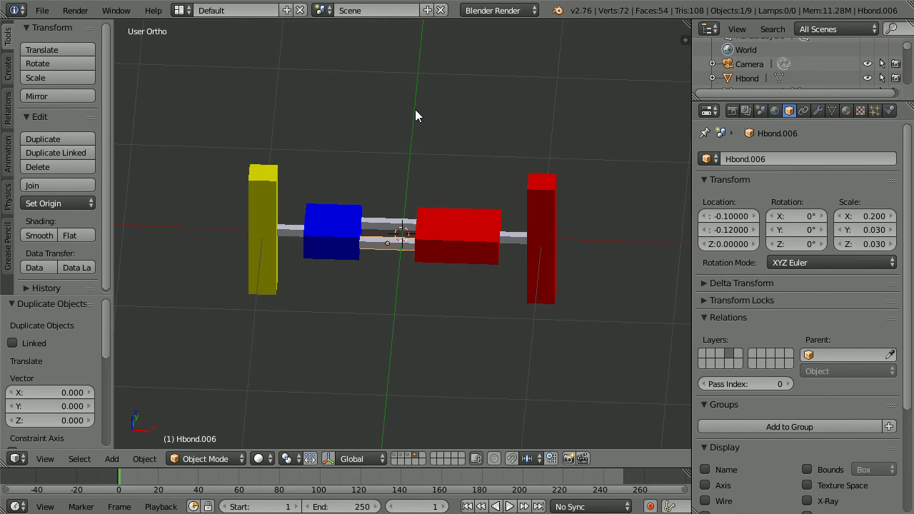
click(729, 229)
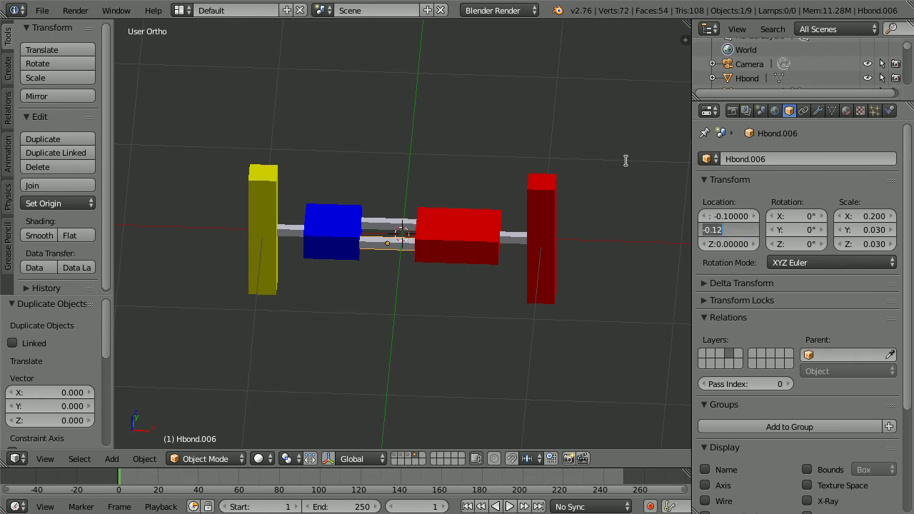
text(0)
key(Return)
right_click(340, 227)
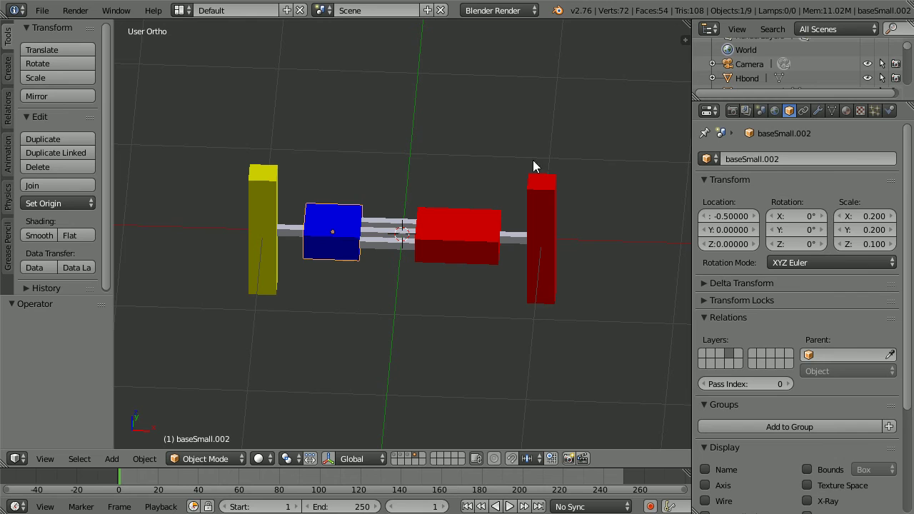
Step: Give the small base a copy of the yellow sequence2 material, renamed baseC
click(846, 111)
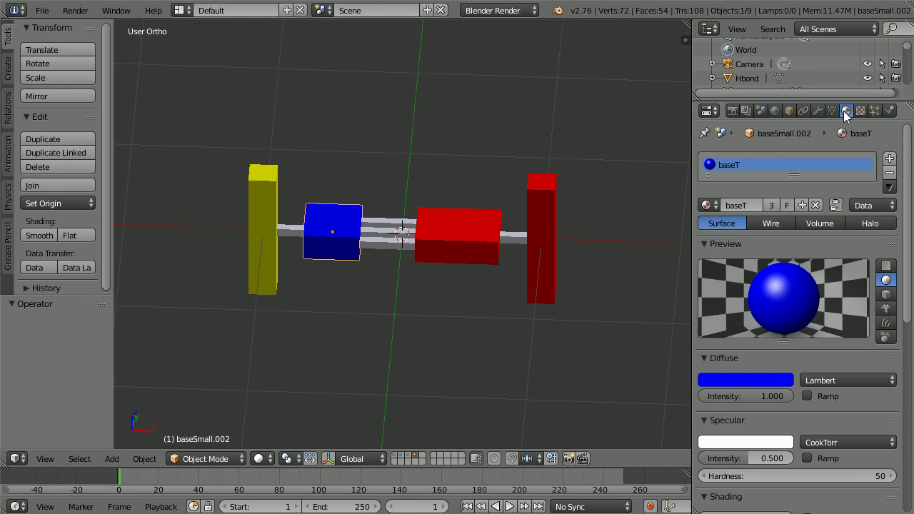
click(709, 205)
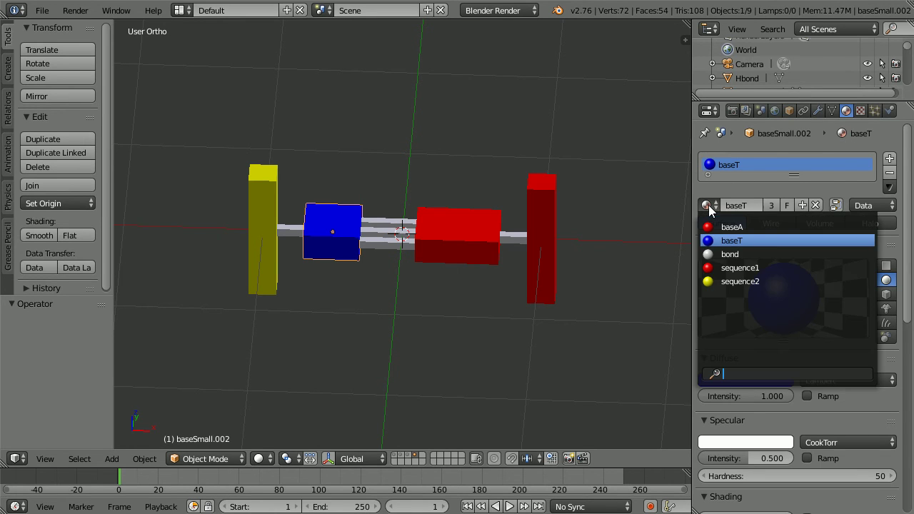
click(779, 282)
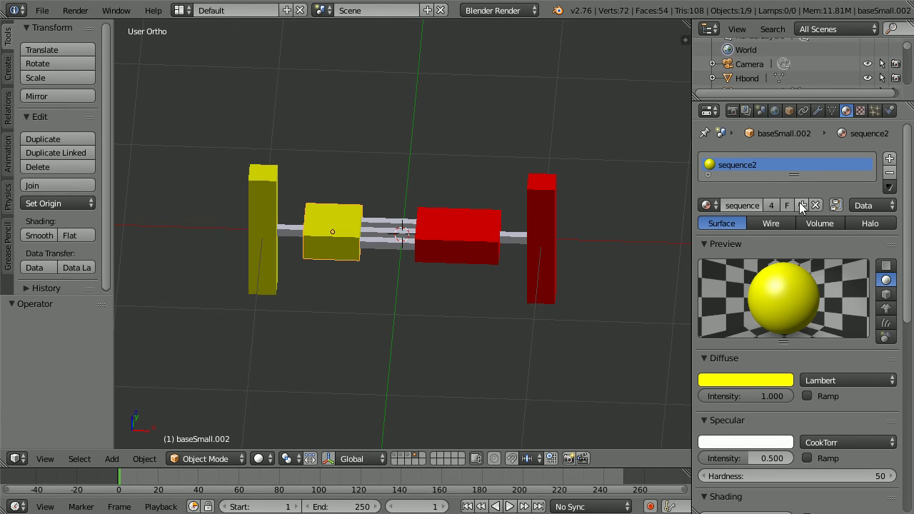
click(802, 205)
double_click(753, 207)
text(b)
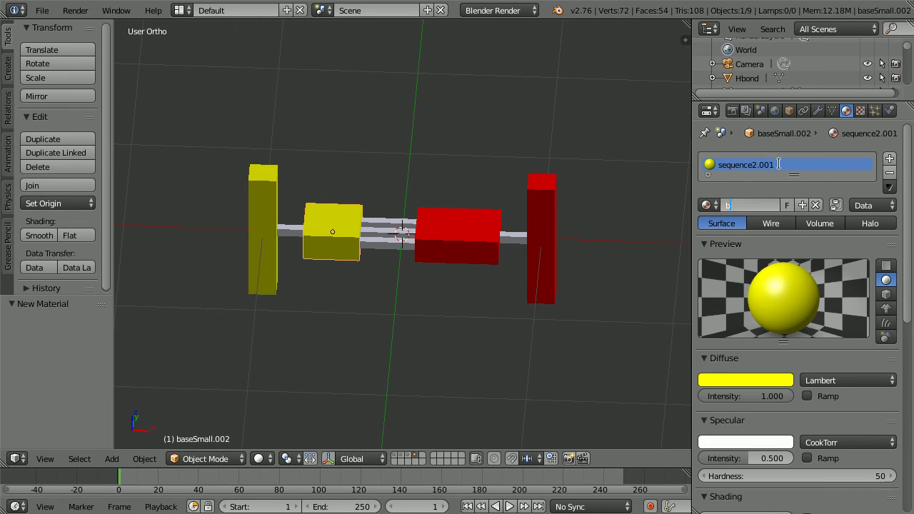
text(aseC)
key(Return)
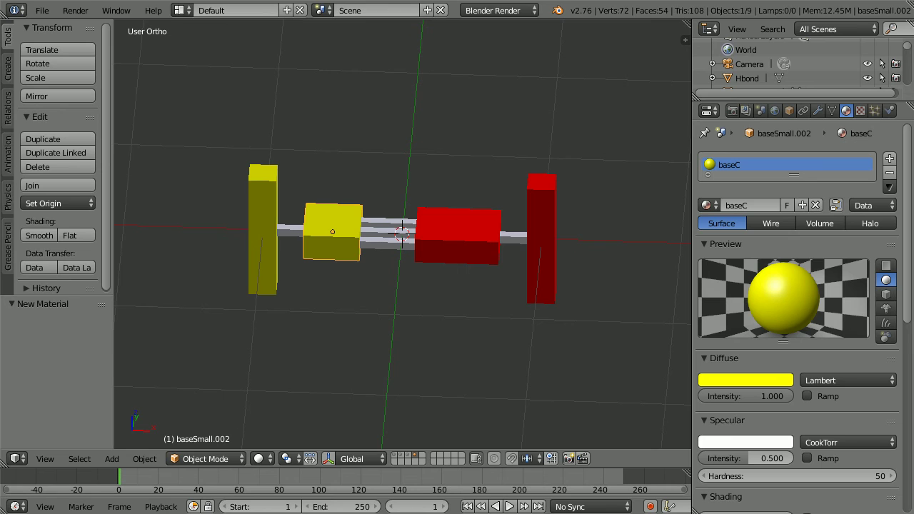
Step: Give the large base its own material copy named baseG, coloured green
right_click(457, 236)
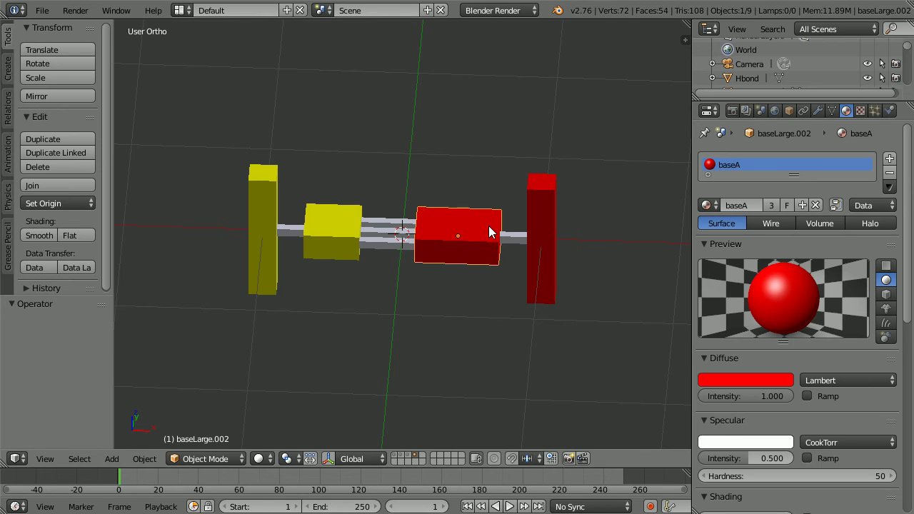
click(802, 205)
click(769, 206)
click(768, 207)
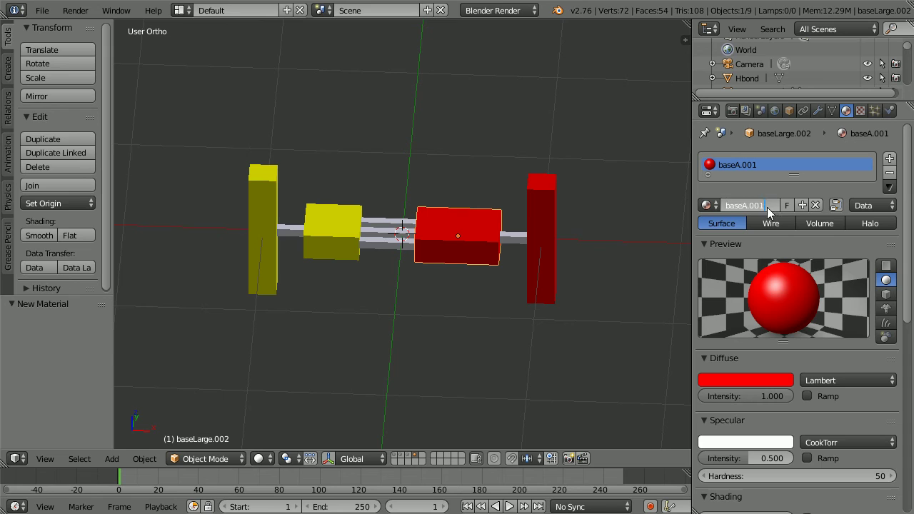
key(BackSpace)
key(BackSpace)
key(BackSpace)
key(BackSpace)
key(BackSpace)
text(G)
key(Return)
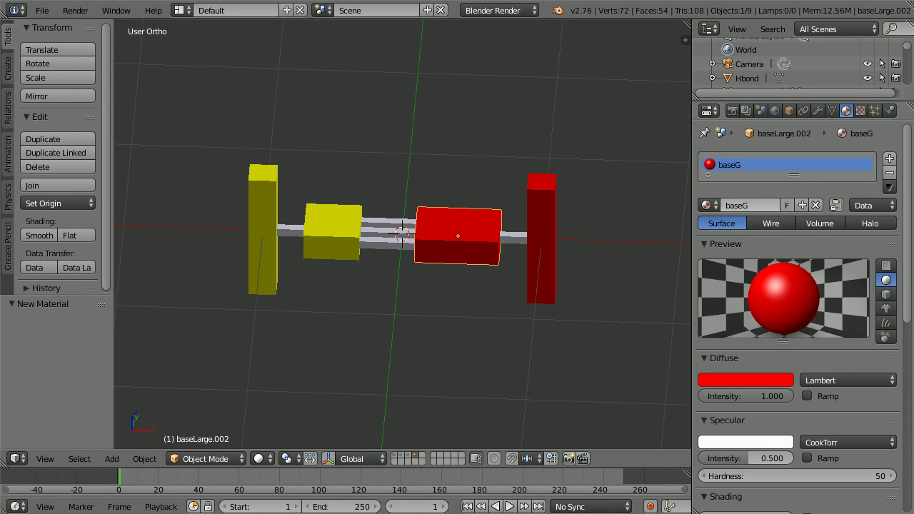
click(748, 383)
drag(749, 333, 779, 346)
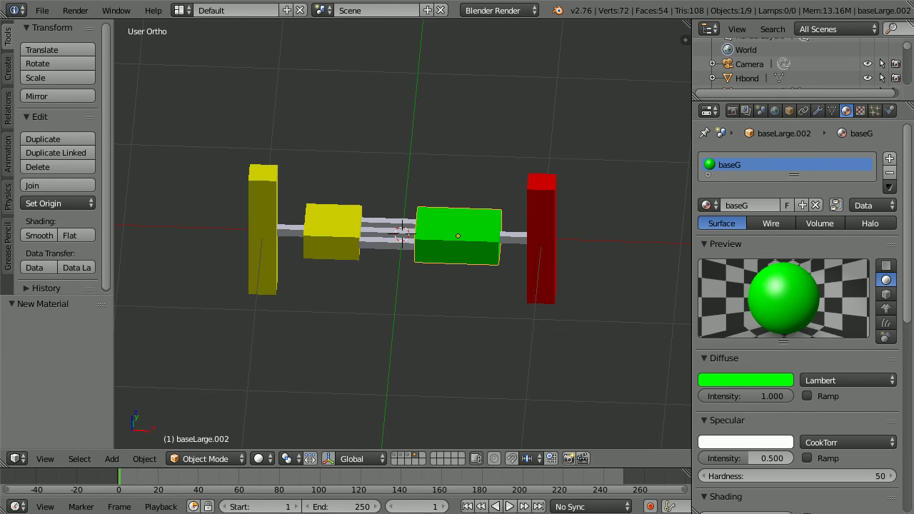
click(81, 459)
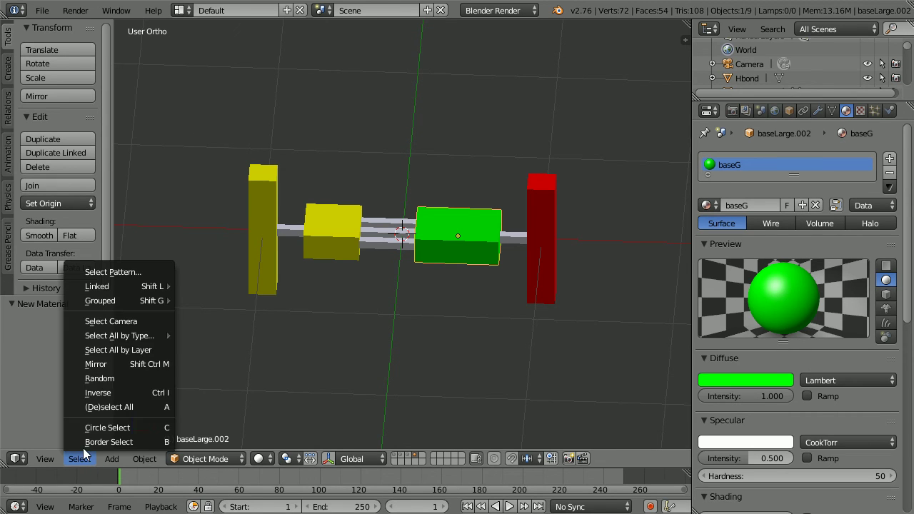
Step: Select all mesh objects, duplicate them in place, and move the copies to another layer
mouse_move(97, 335)
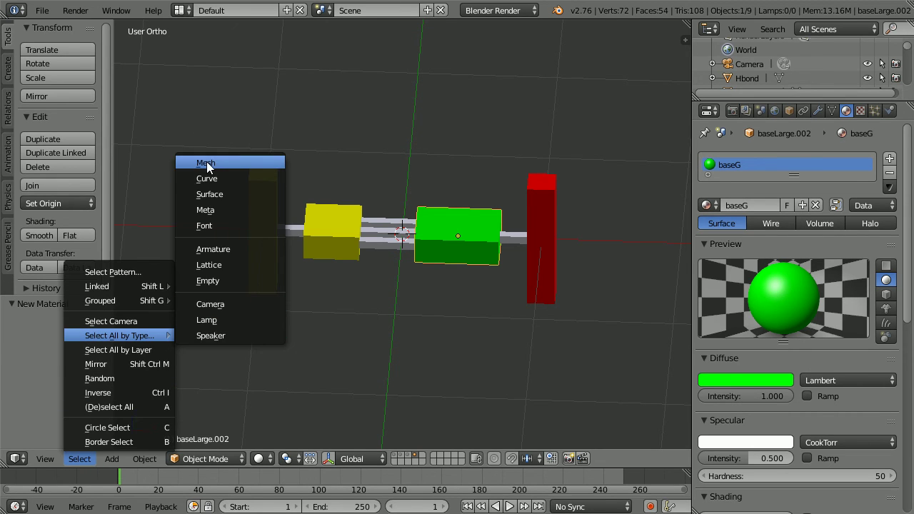
click(238, 163)
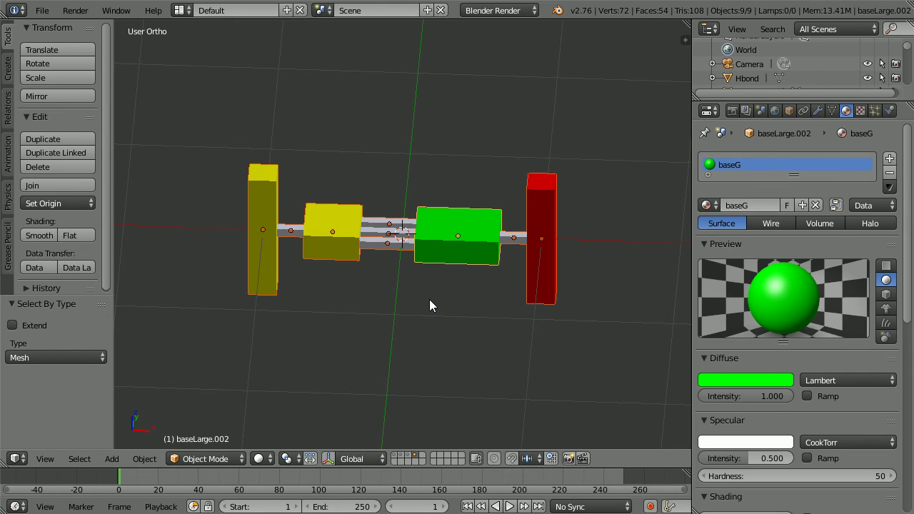
key(shift+d)
key(Escape)
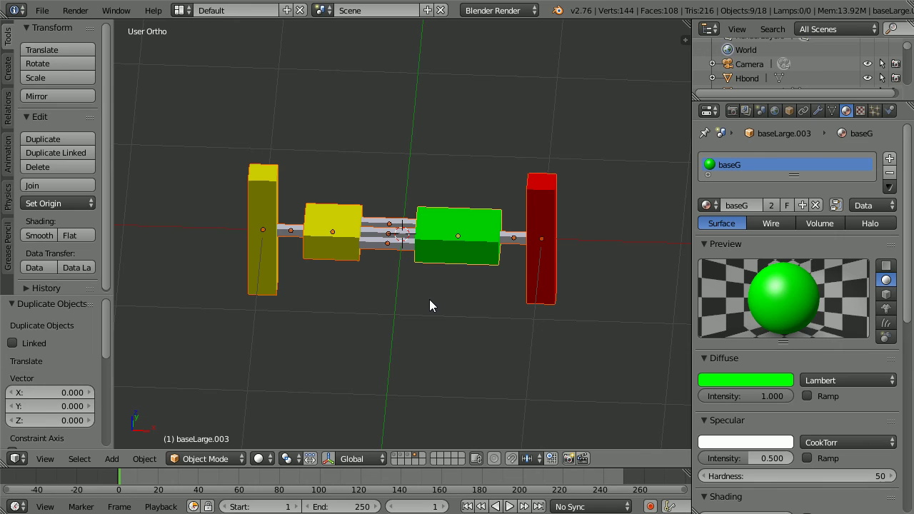
key(m)
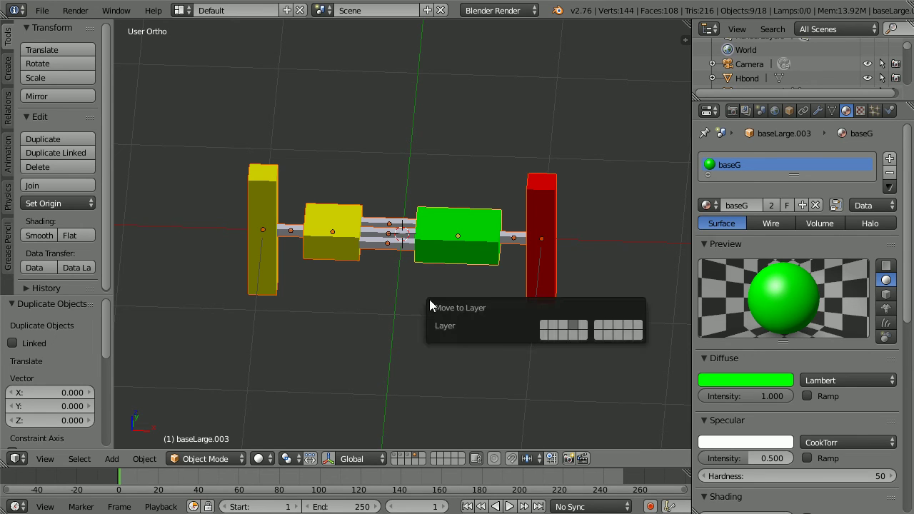
click(581, 326)
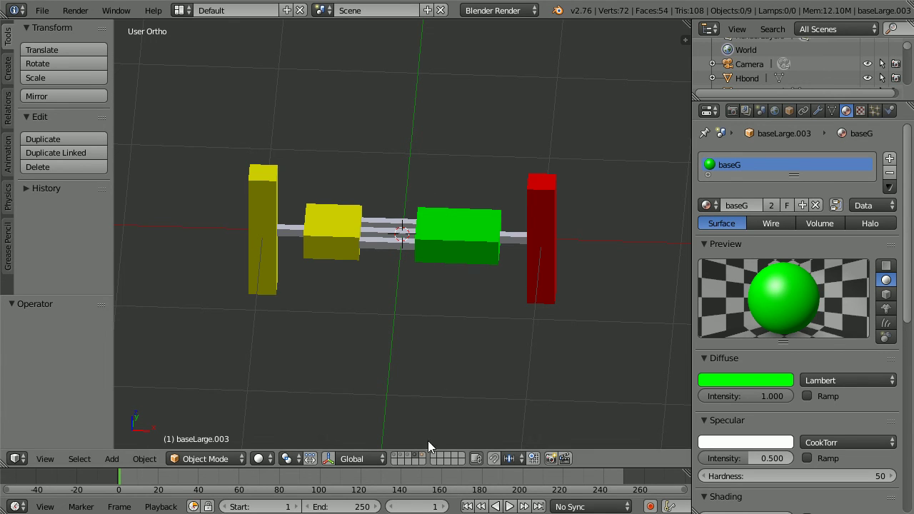
key(a)
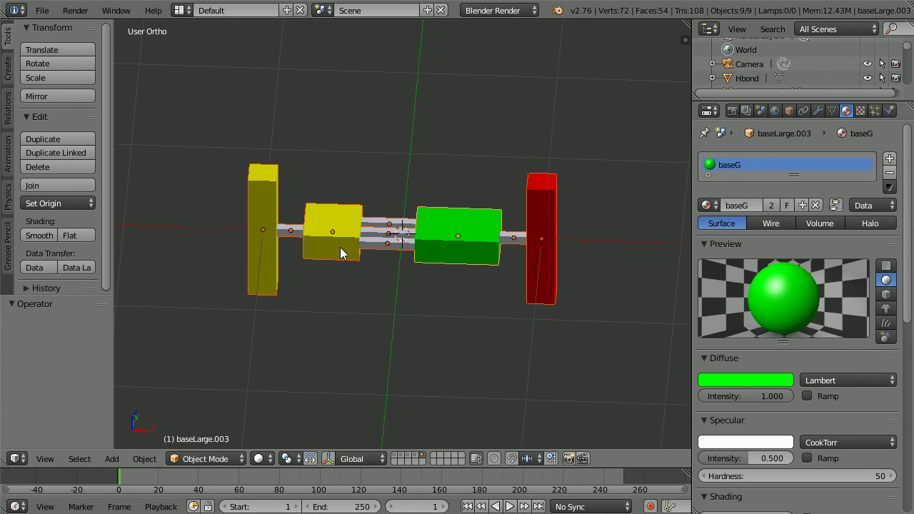
Step: Move the yellow base to X 0.5 and the green base to X -0.4
right_click(338, 248)
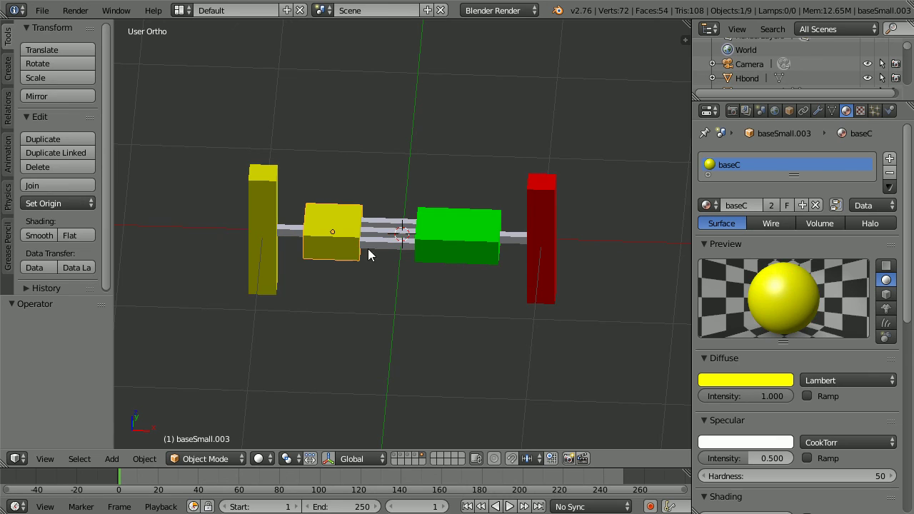
click(787, 110)
click(707, 216)
text(-0.5)
key(Return)
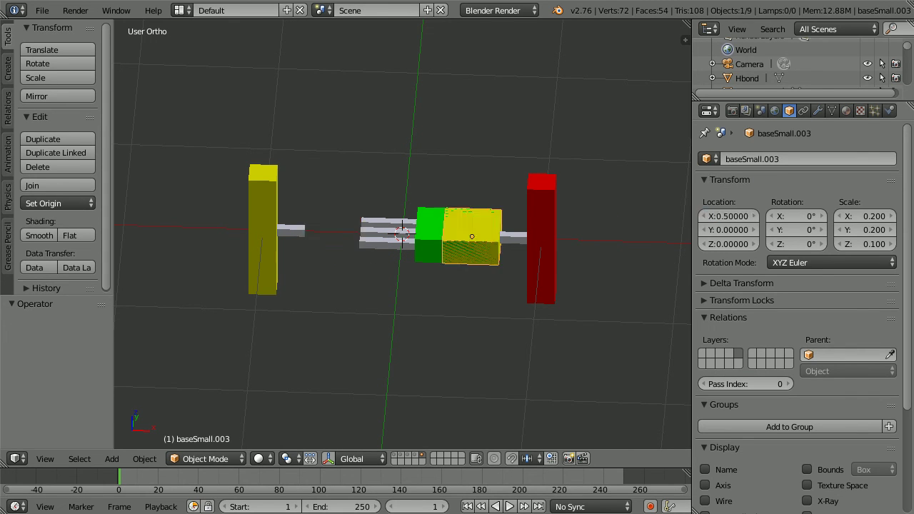
right_click(427, 253)
click(705, 217)
text(-0.4)
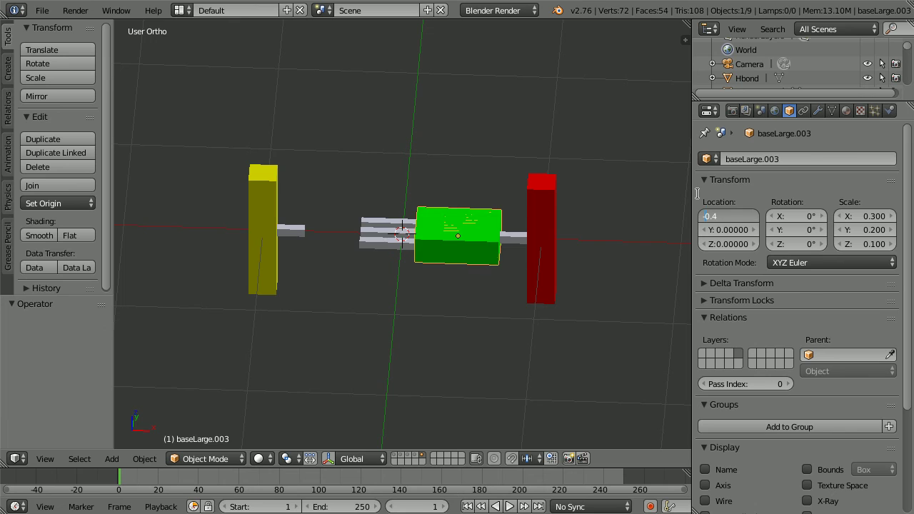
key(Return)
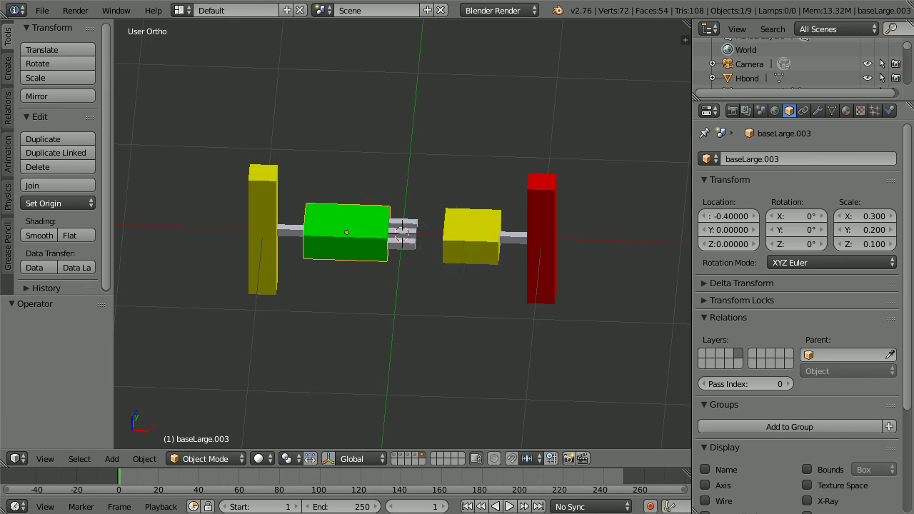
Step: Shift the hydrogen bond bars, including Hbond.007, to X 0.1
right_click(411, 230)
click(731, 218)
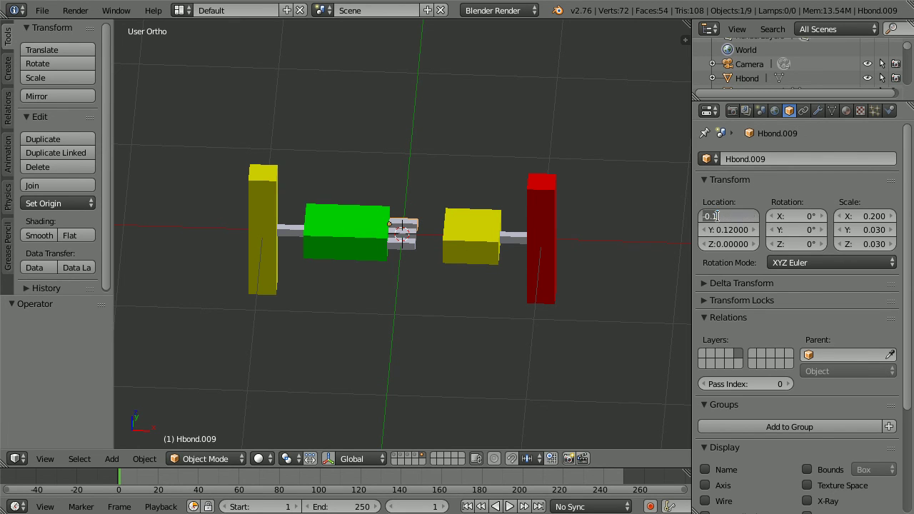
text(0.1)
key(Return)
right_click(416, 239)
click(707, 217)
text(0.1)
click(705, 216)
text(-)
key(BackSpace)
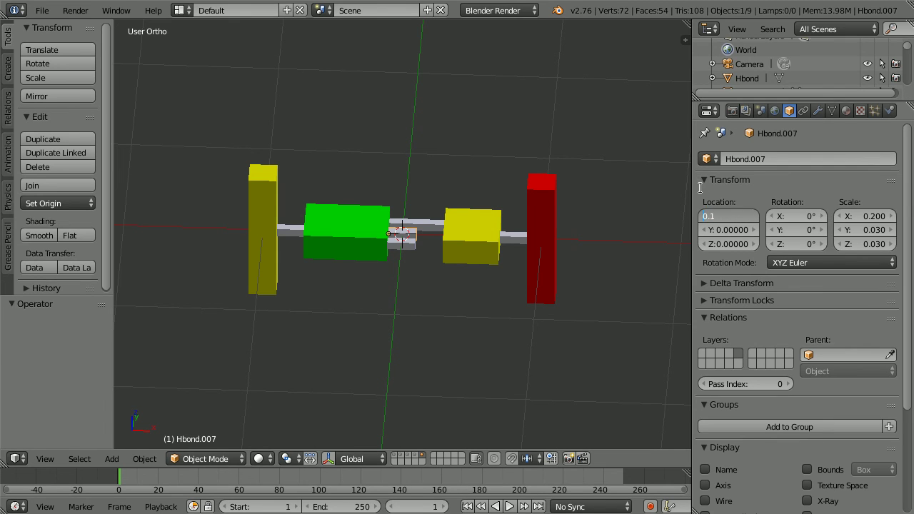
key(Escape)
Step: Duplicate a bond bar below the others at X 0.1, then select all parts
key(shift+d)
click(414, 245)
click(727, 216)
drag(714, 217, 704, 217)
key(BackSpace)
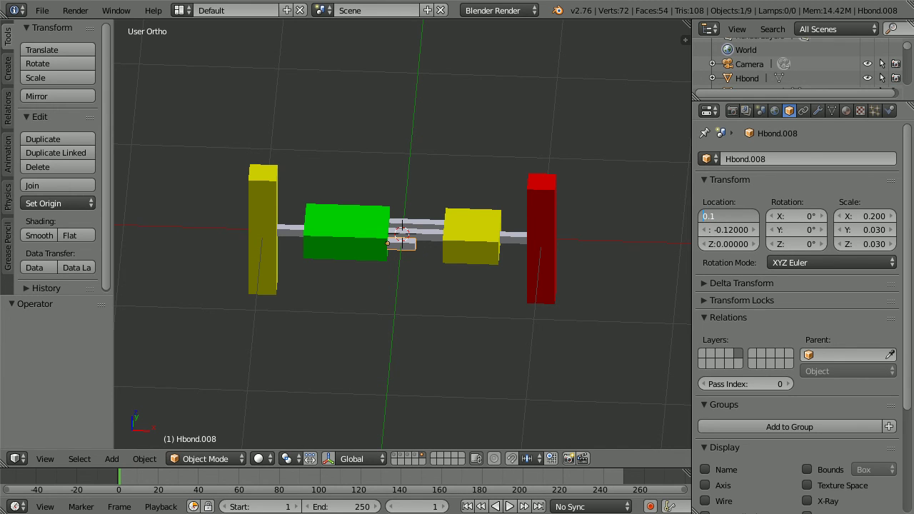
key(Return)
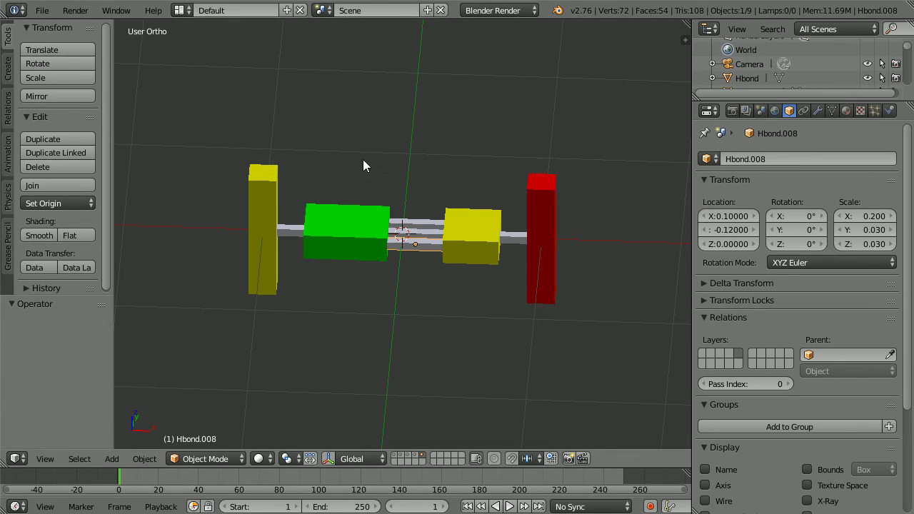
key(a)
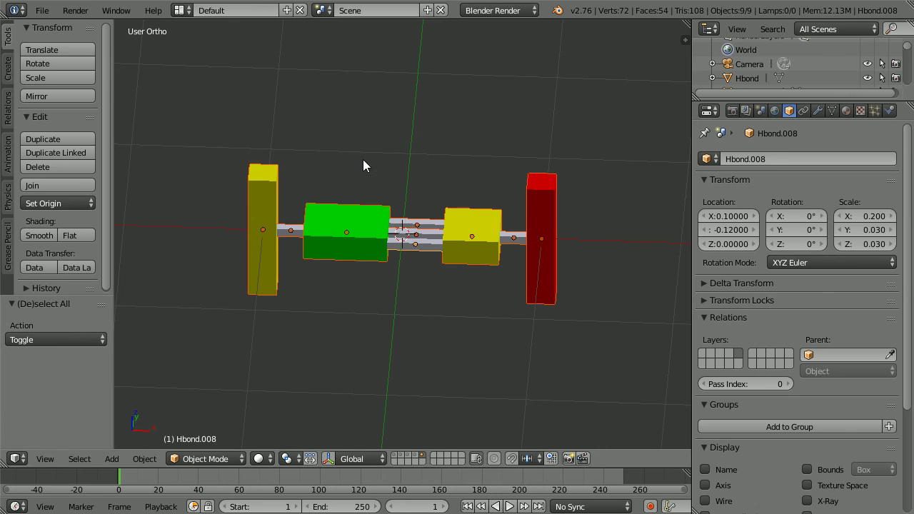
Step: Join the green-yellow parts into one object with its origin at the world centre
click(43, 186)
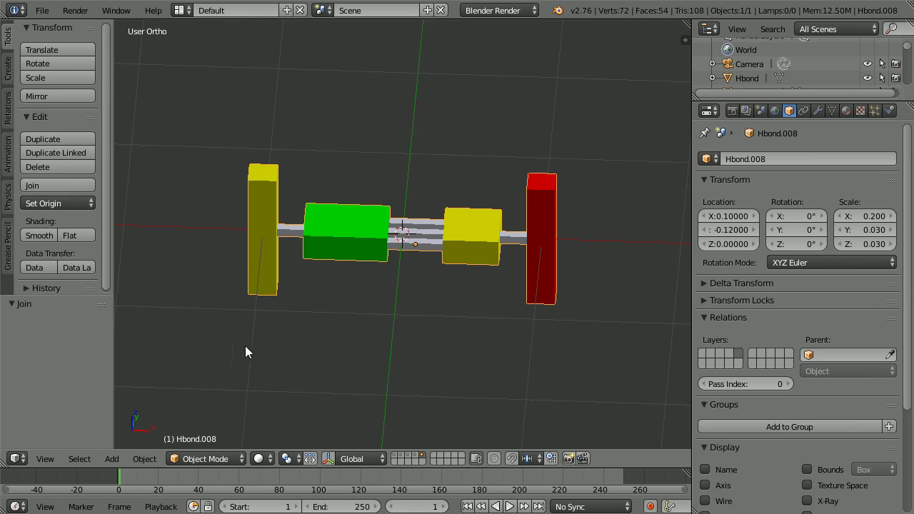
click(146, 463)
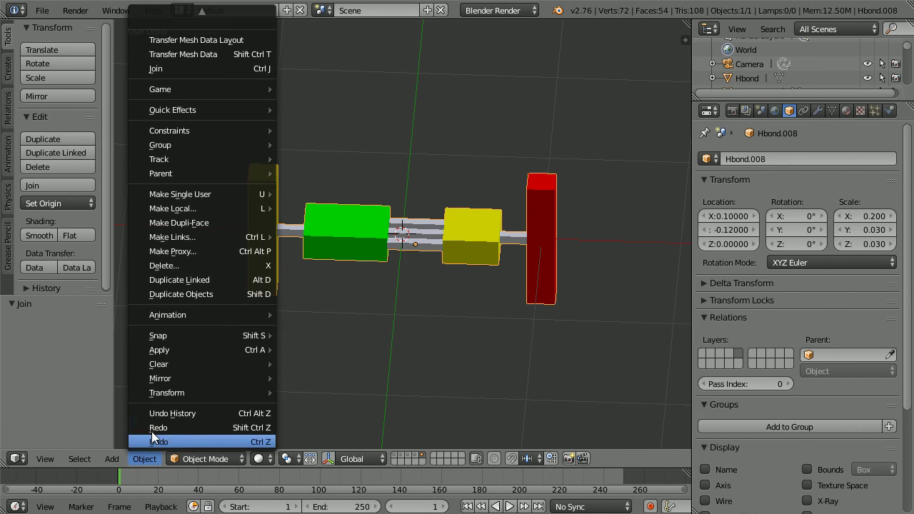
mouse_move(163, 333)
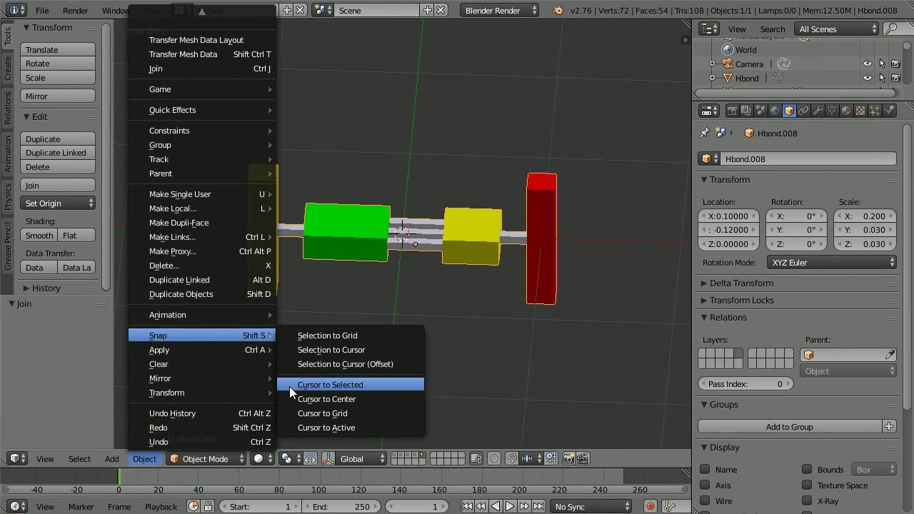
click(377, 399)
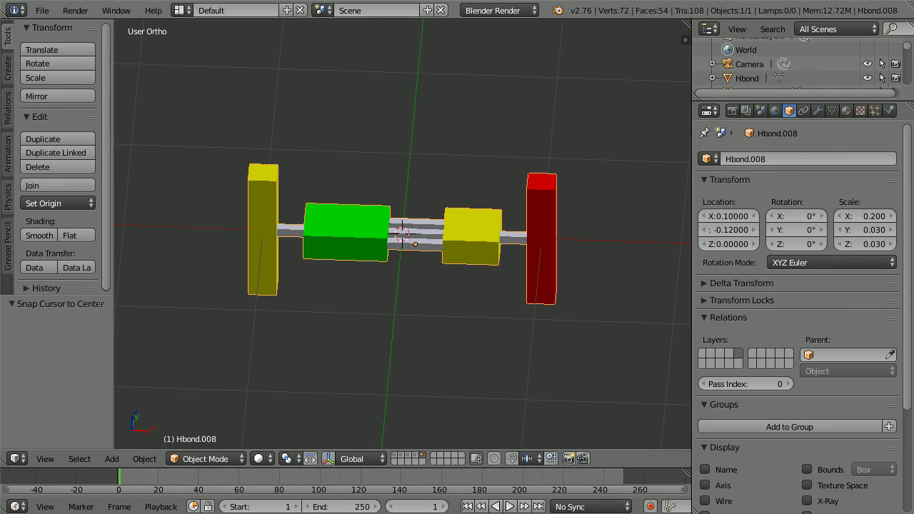
click(146, 459)
mouse_move(206, 393)
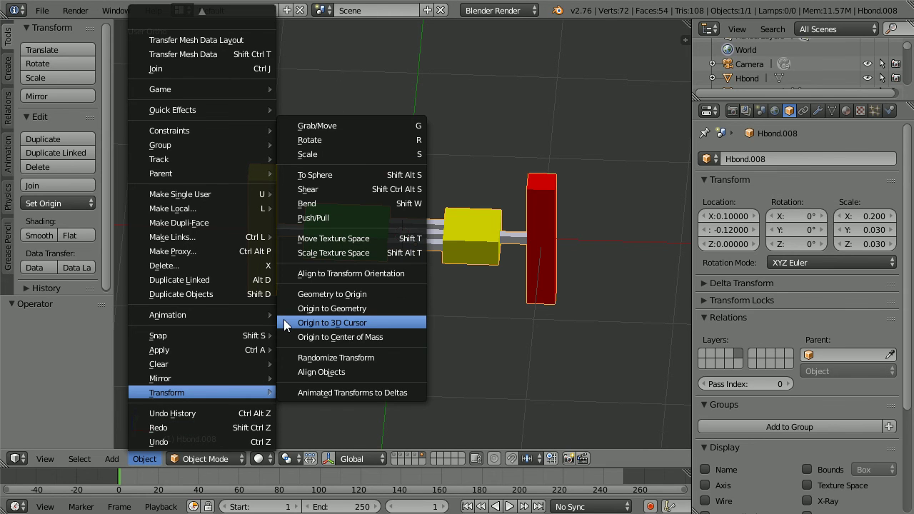
click(395, 321)
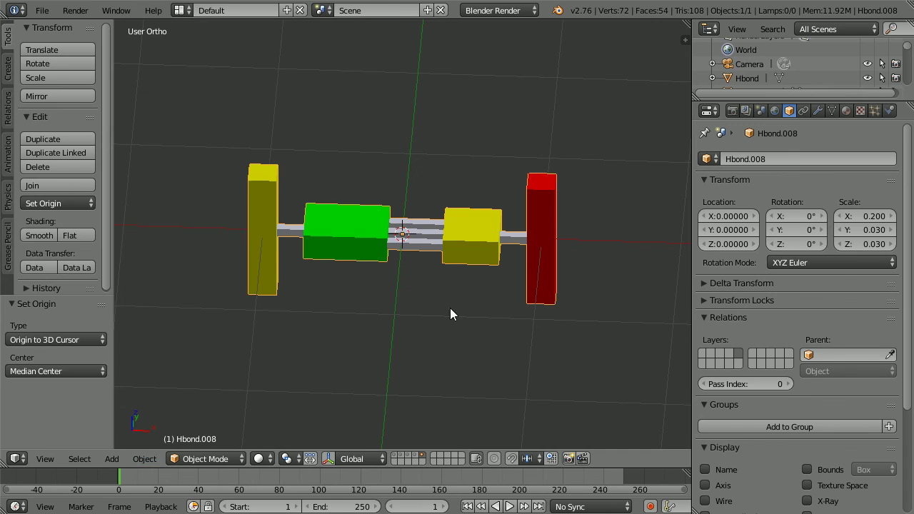
Step: Rename the joined object to bpGC
click(765, 160)
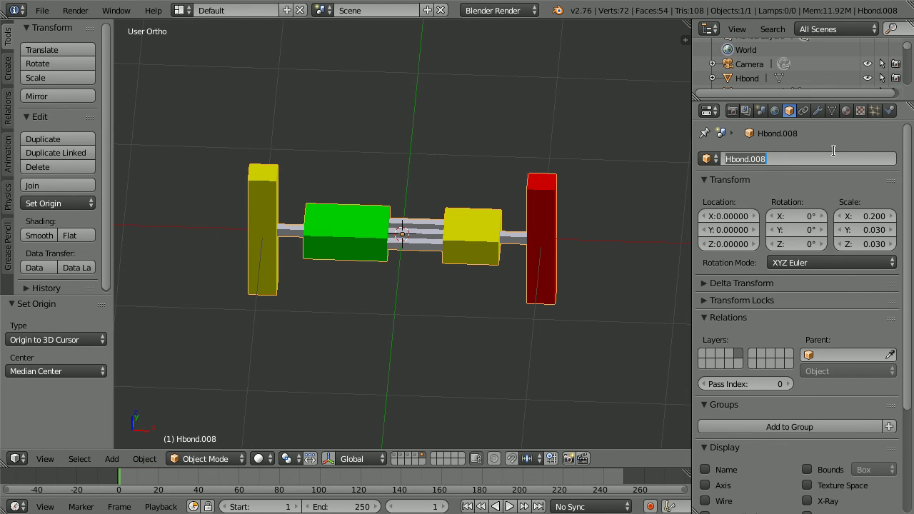
text(bpGC)
key(Return)
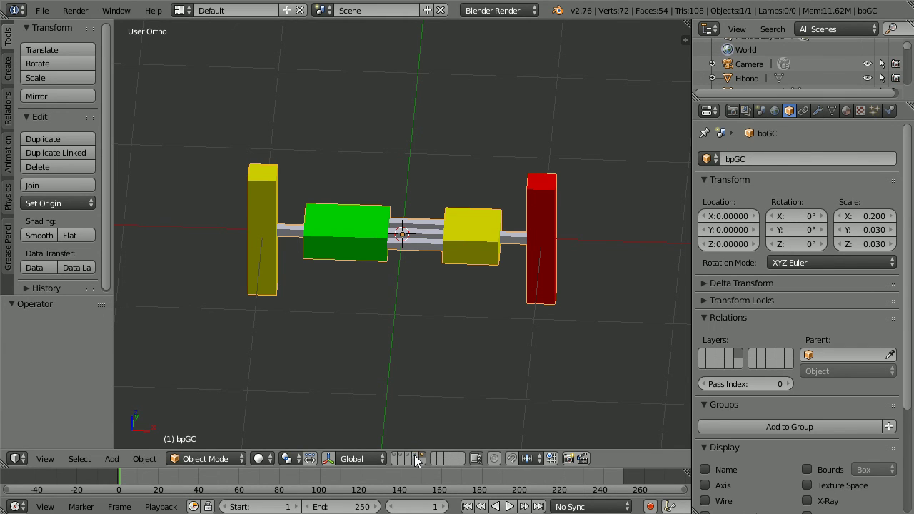
Step: On the next layer, join the yellow-green pair, origin to 3D cursor, and name it bpCG
key(ctrl+z)
right_click(322, 248)
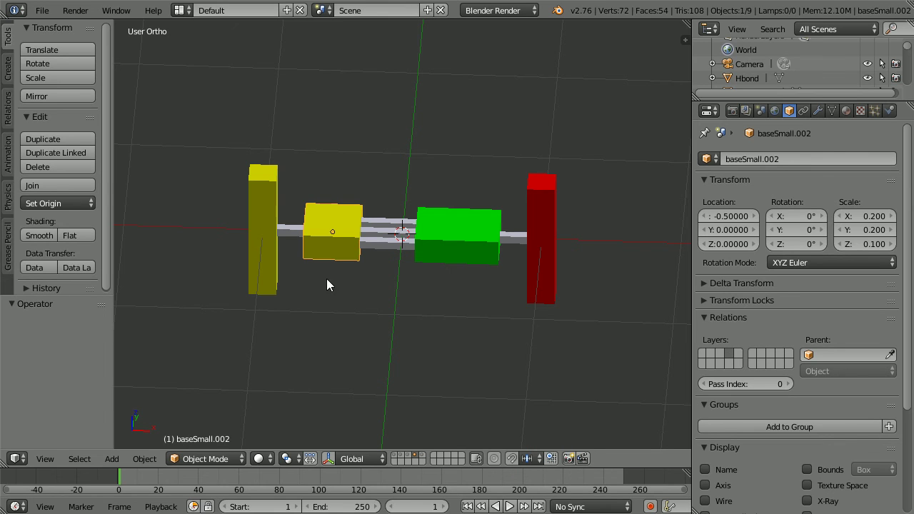
key(a)
key(a)
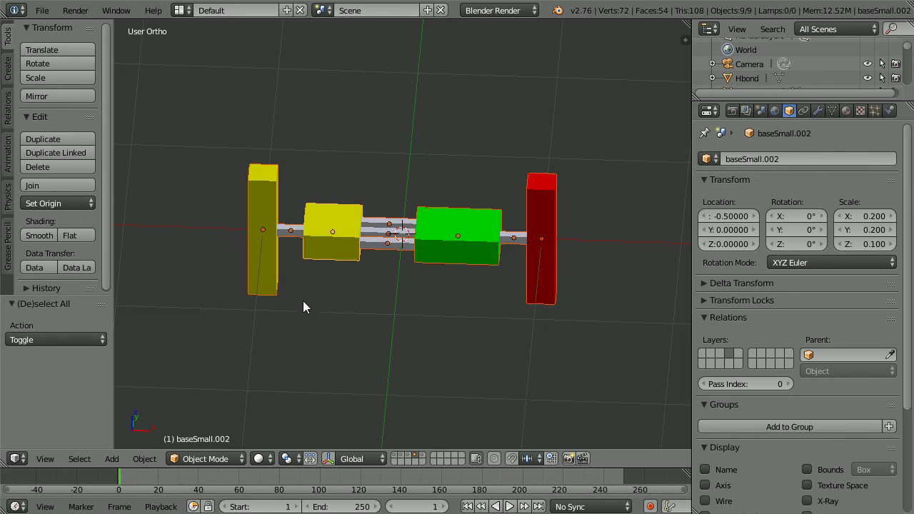
click(68, 187)
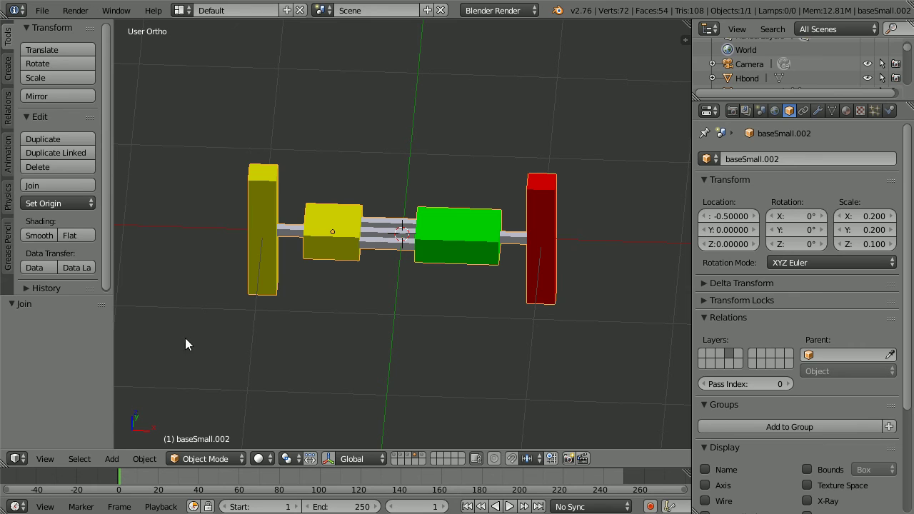
click(153, 458)
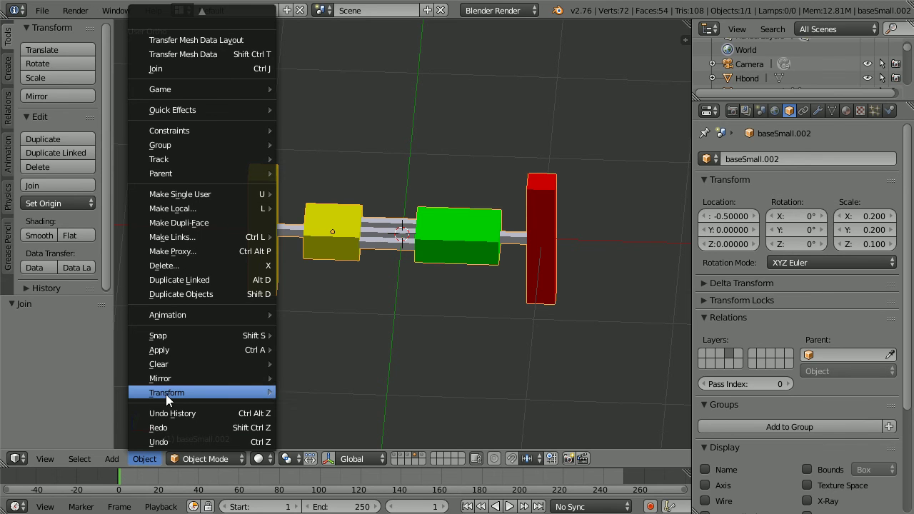
mouse_move(258, 393)
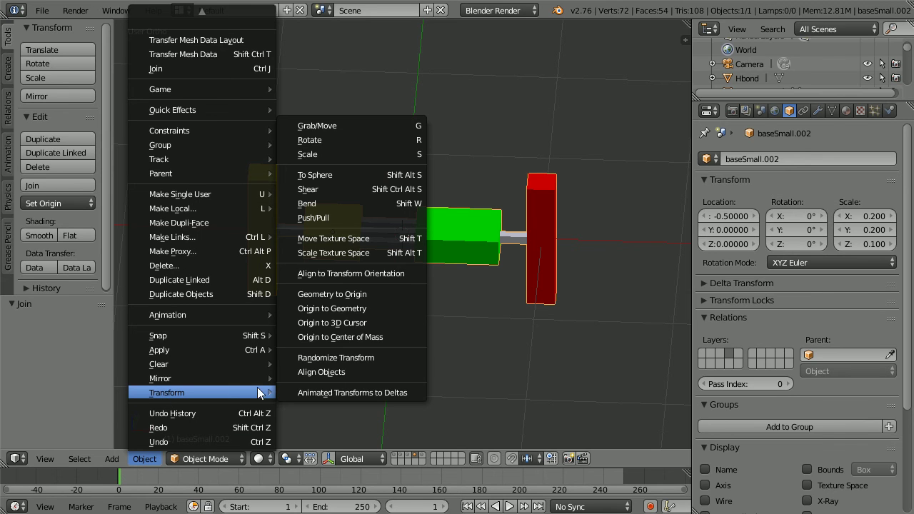
click(383, 323)
click(810, 159)
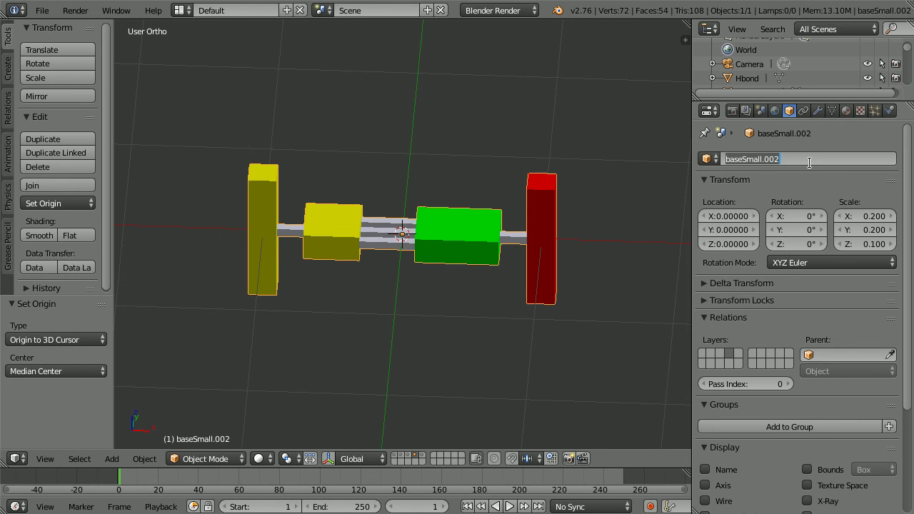
text(bpCG)
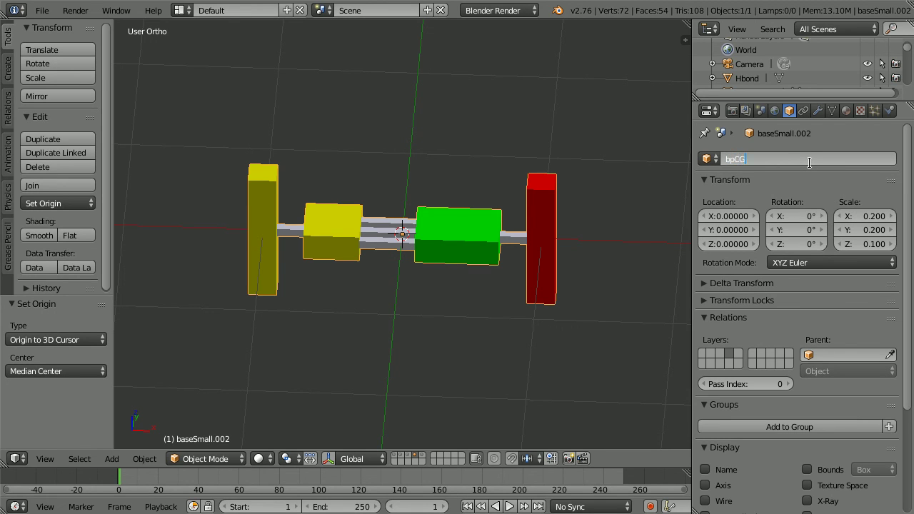
key(Return)
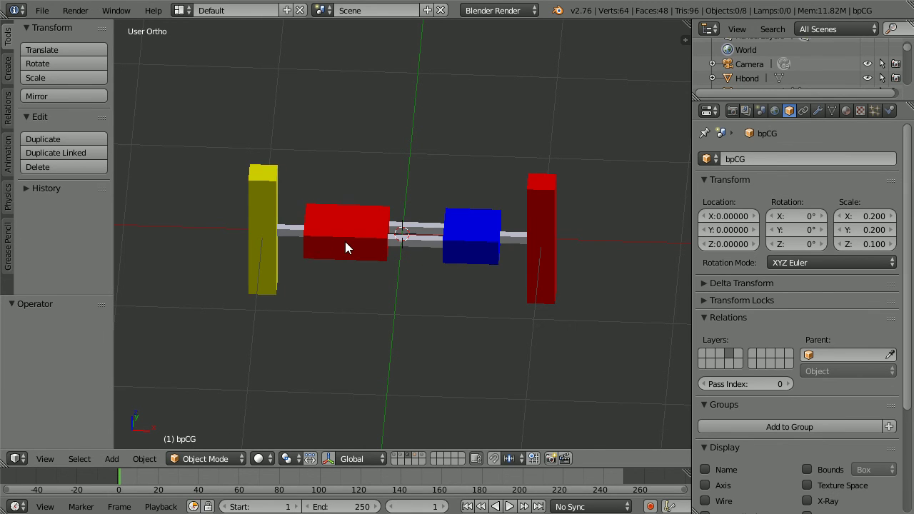
Step: Join the red-blue pair, origin to 3D cursor, name it bpAT, then show the next layer
click(345, 241)
key(a)
key(a)
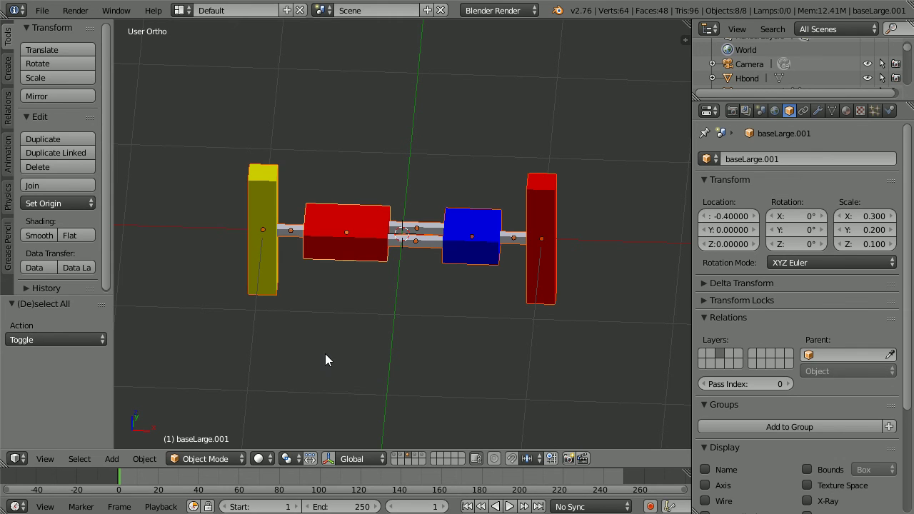
click(50, 187)
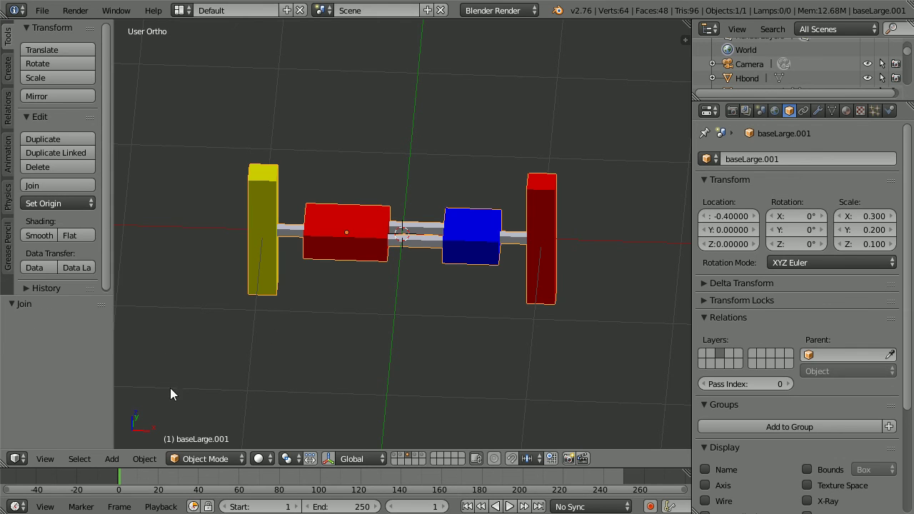
click(145, 458)
mouse_move(182, 393)
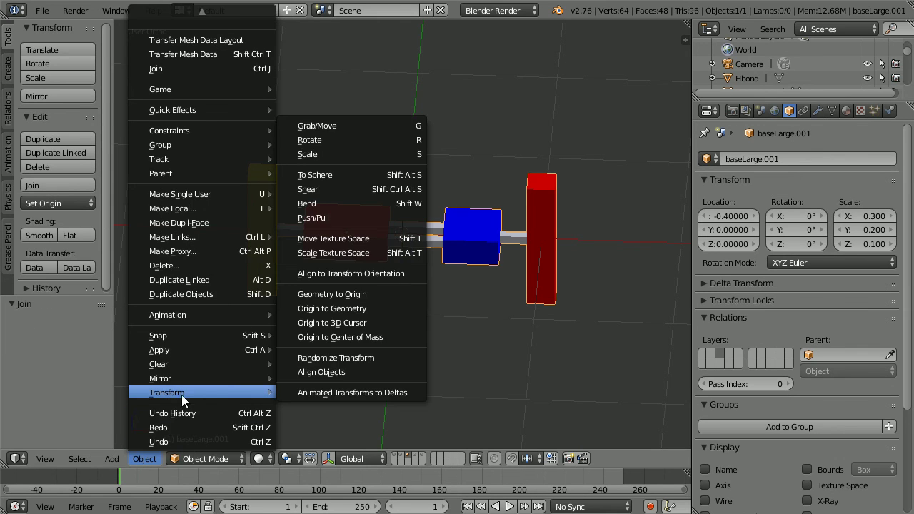
click(404, 324)
click(765, 159)
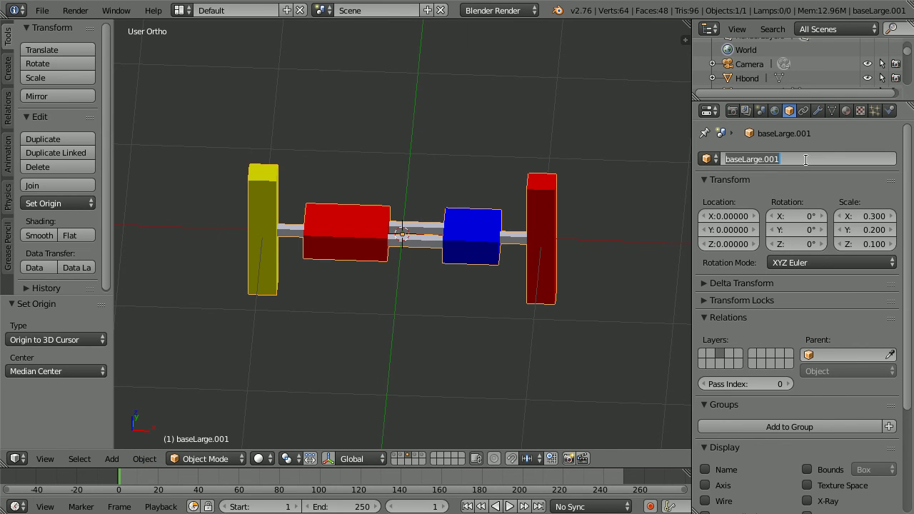
text(bp)
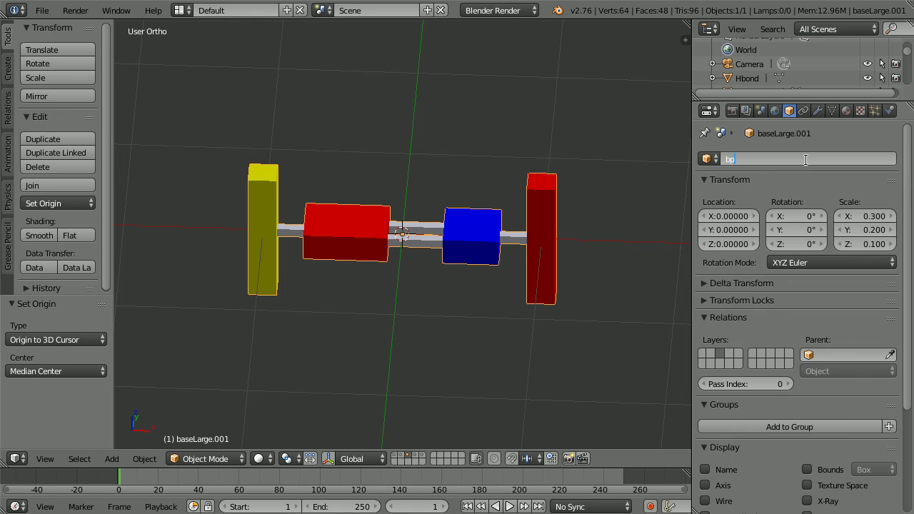
text(AT)
key(Return)
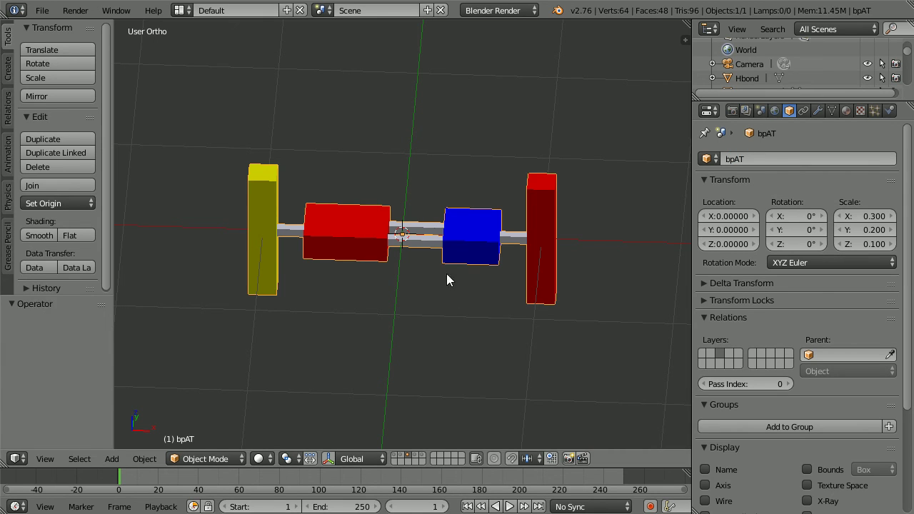
key(ctrl+z)
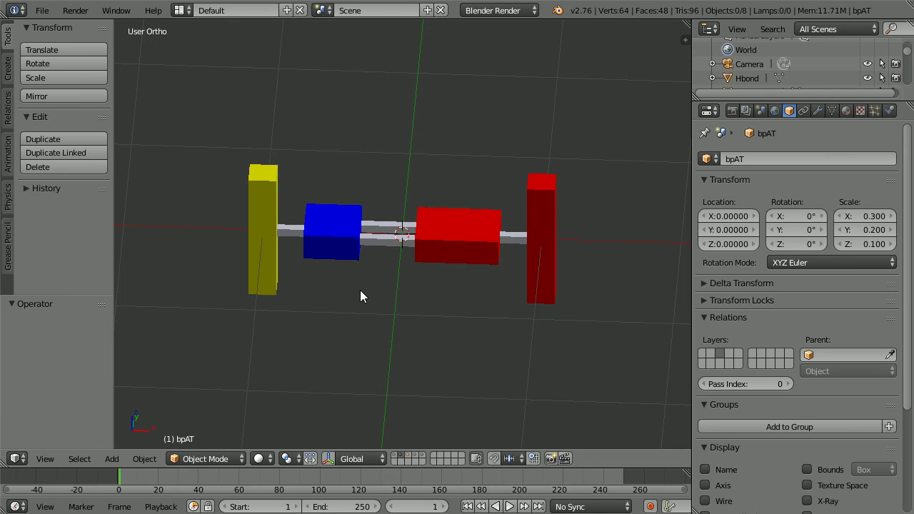
Step: Join the blue-red pair with its origin at the 3D cursor and name it bpTA
key(ctrl+z)
key(a)
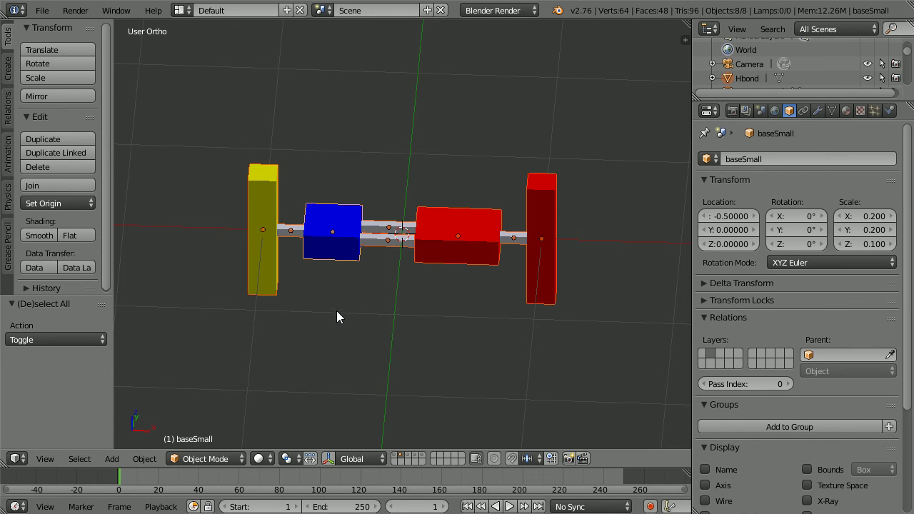
click(78, 187)
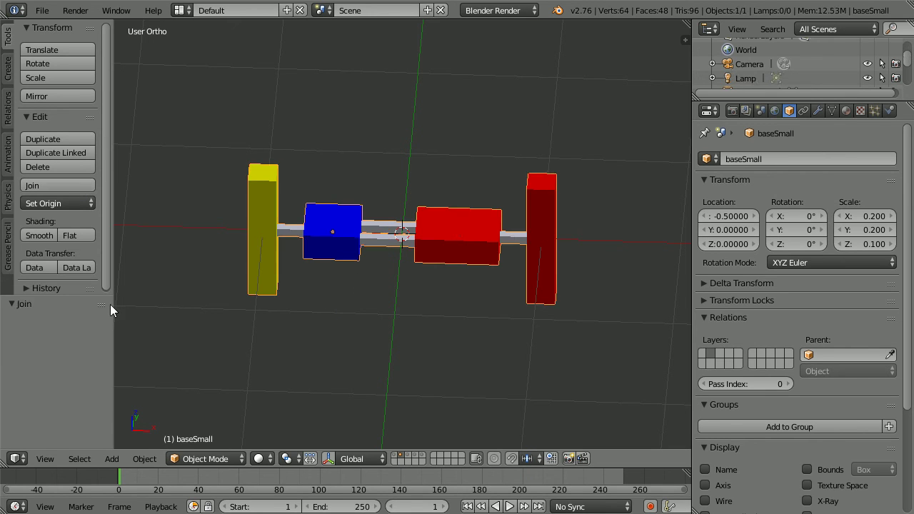
click(147, 461)
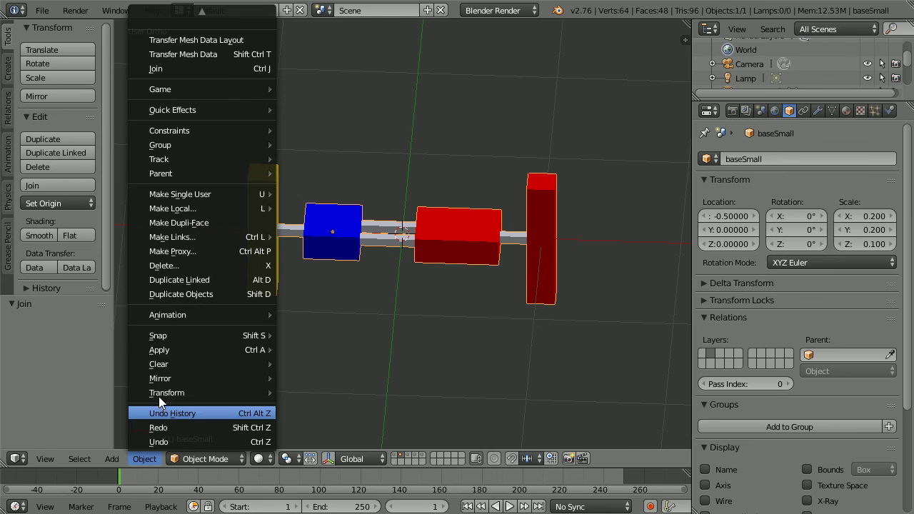
mouse_move(181, 395)
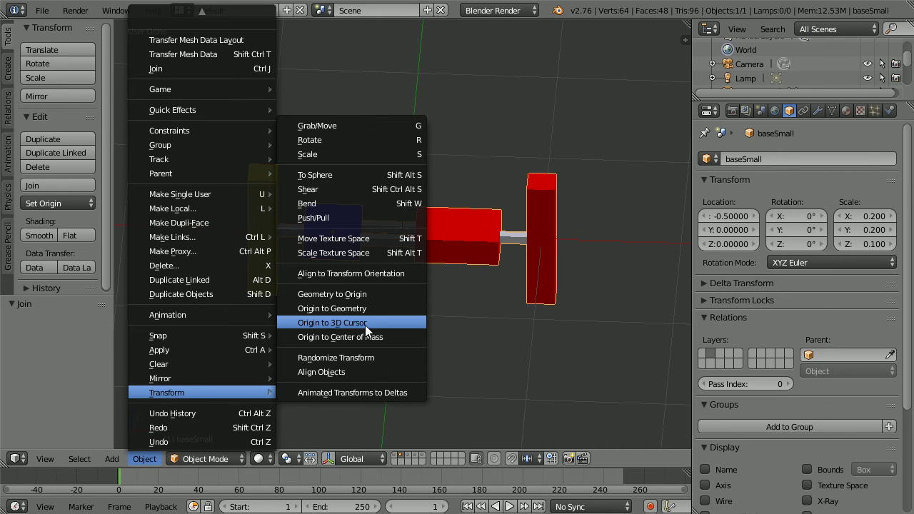
click(383, 322)
click(772, 160)
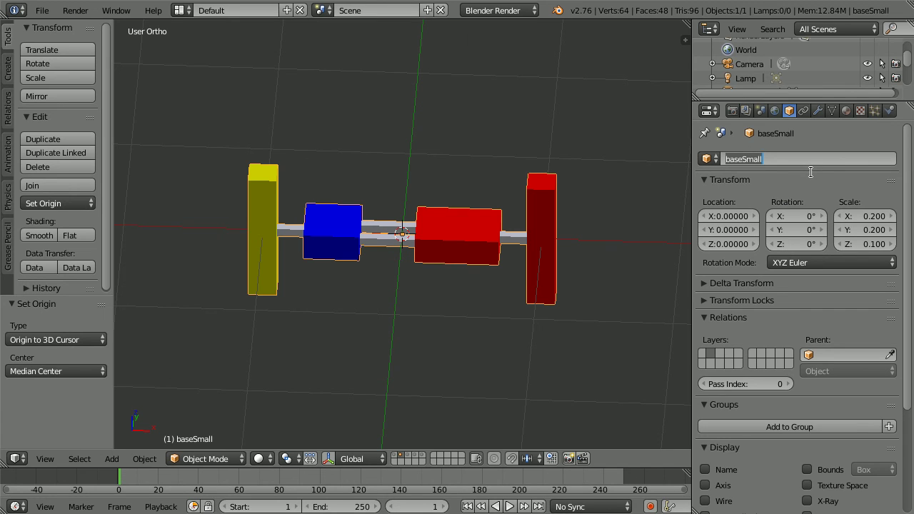
text(bpTA)
key(Return)
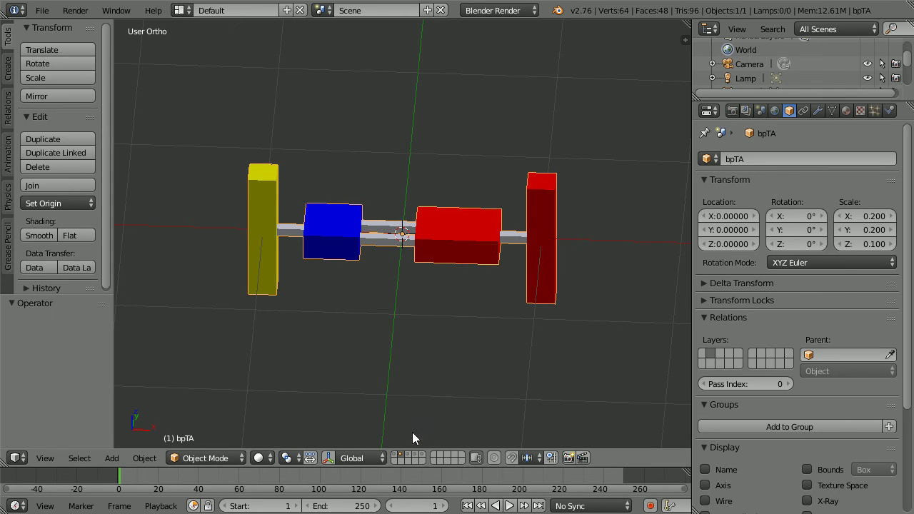
Step: Switch through the layers back to the green-yellow pair
click(411, 457)
click(416, 458)
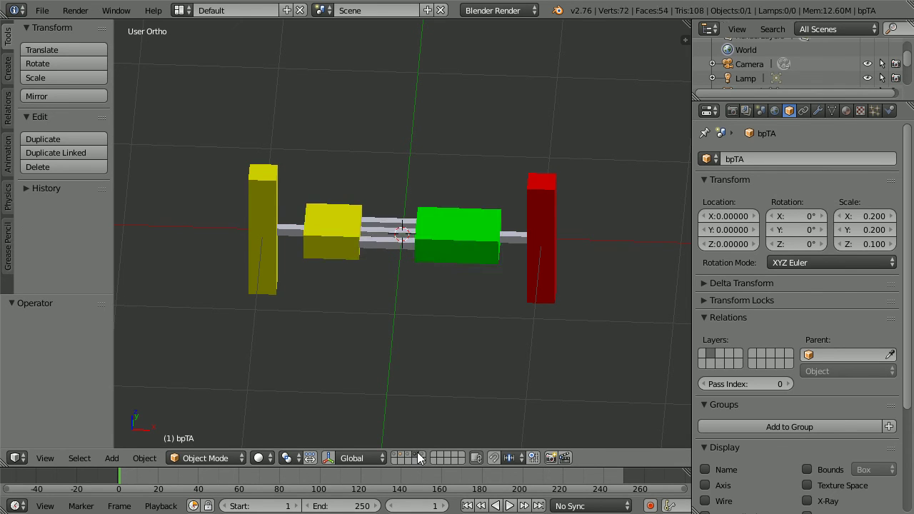
click(422, 452)
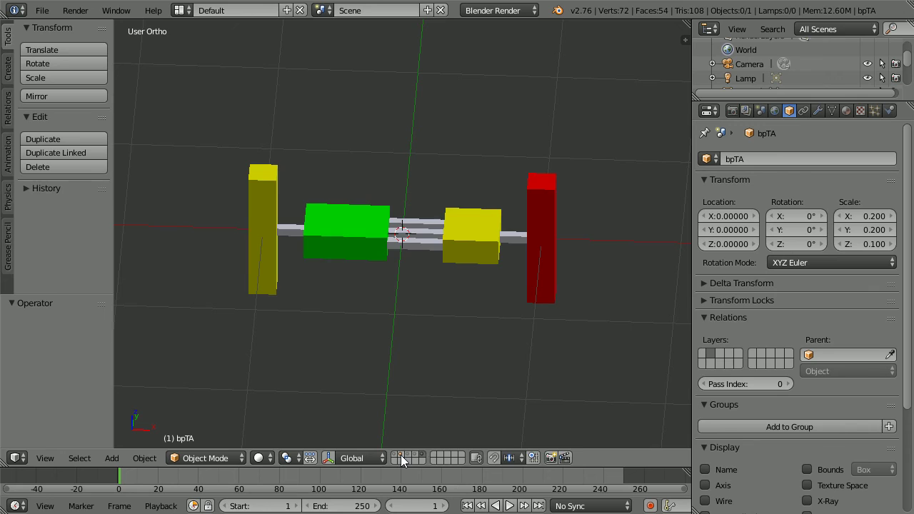